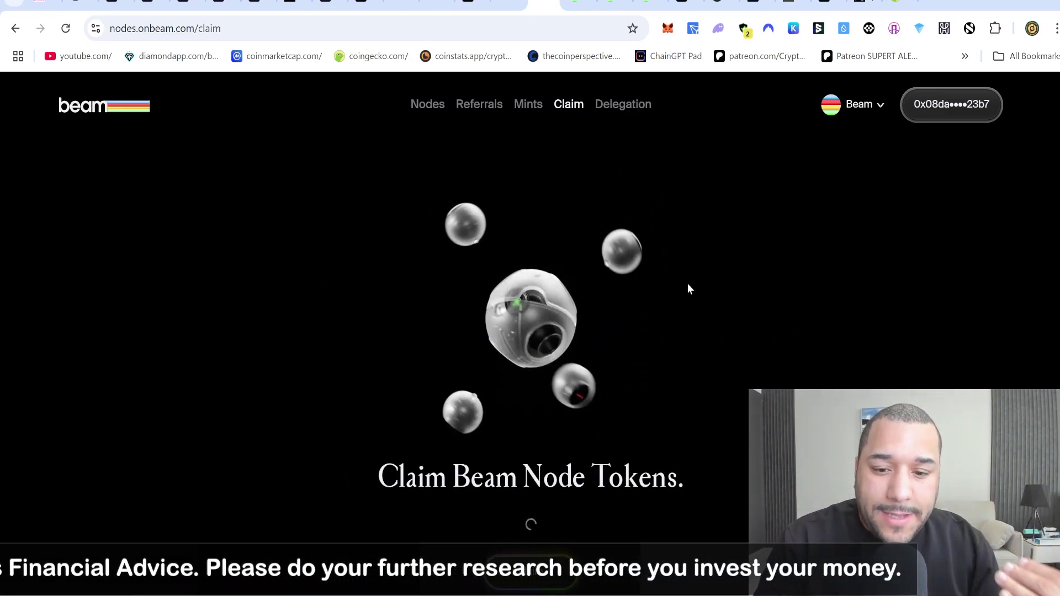
- Check the claimed and unclaimed Node Token totals on the Beam claim page
scroll(688, 286, down, 2)
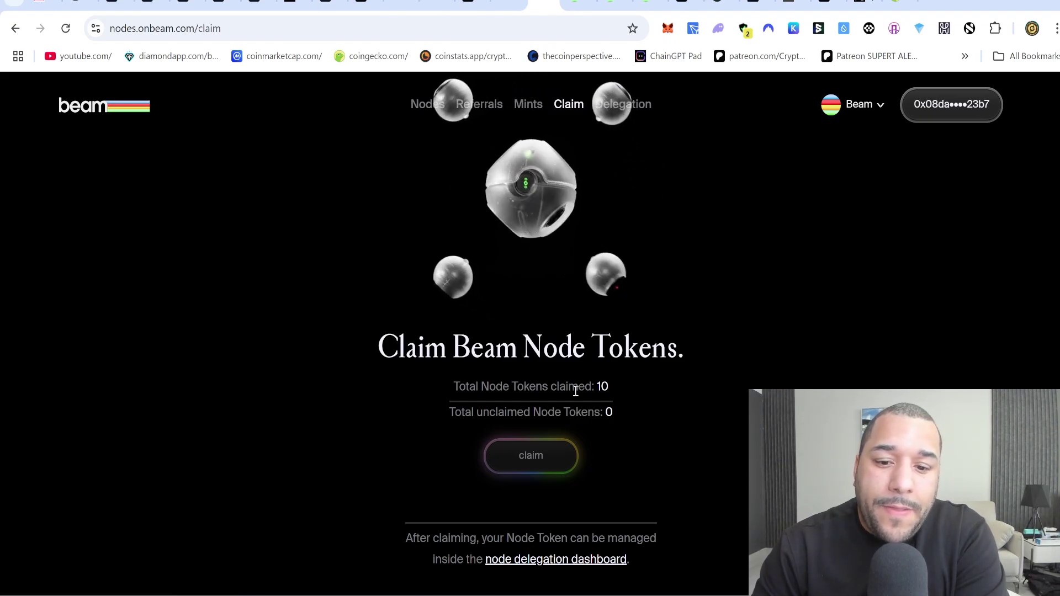
scroll(561, 397, down, 1)
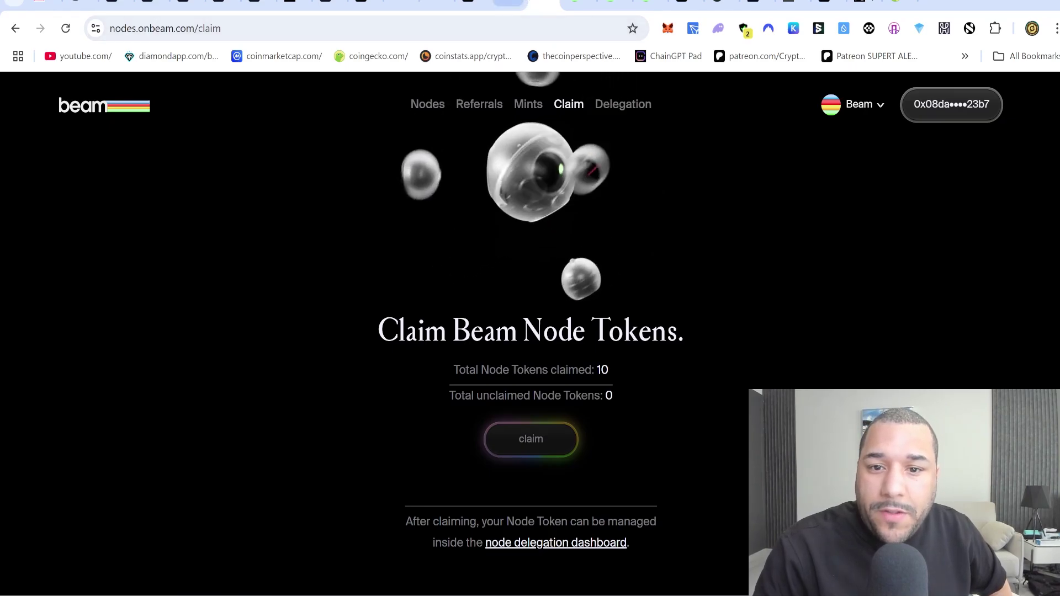
- Switch to the Beam bridge and choose BEAM on Ethereum as the source token
click(577, 5)
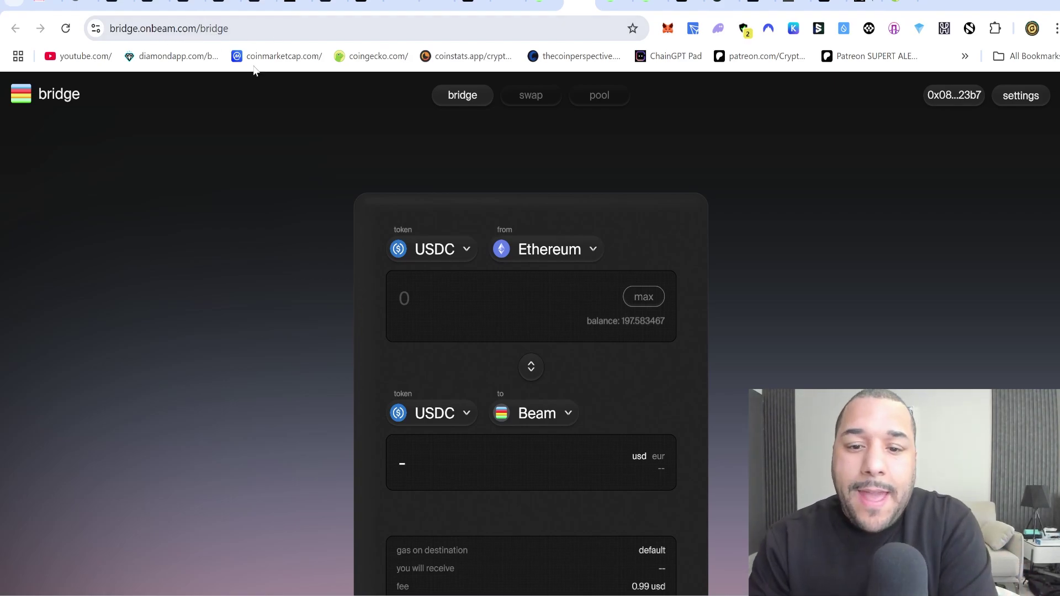
scroll(468, 310, down, 2)
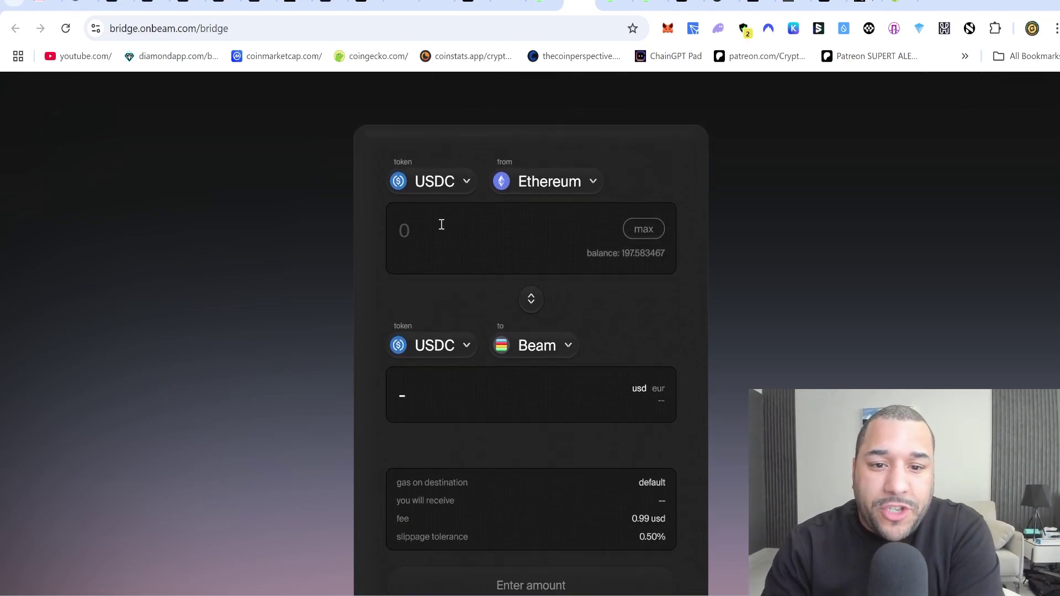
click(458, 189)
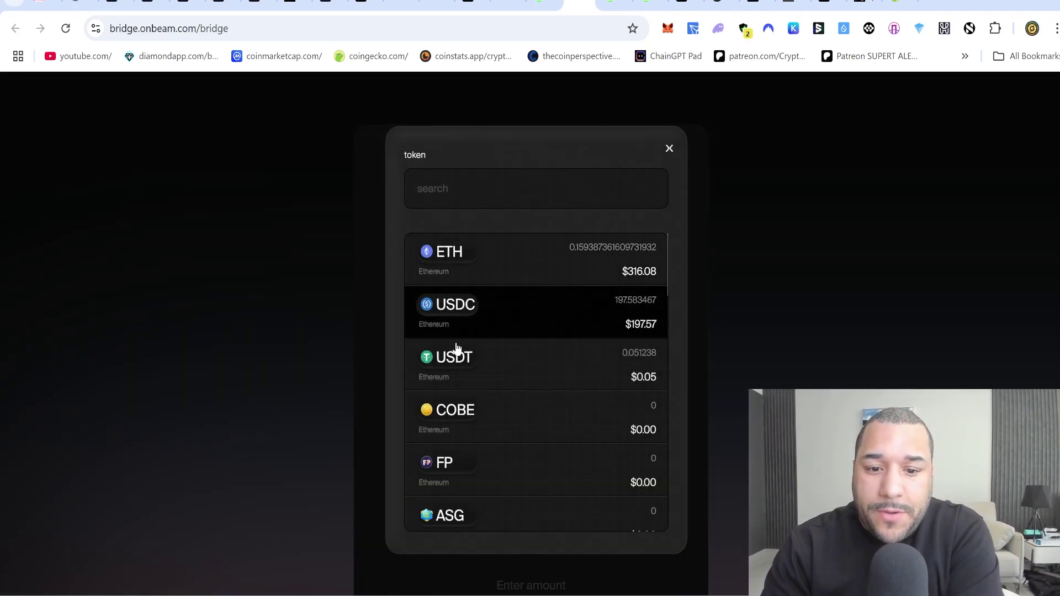
scroll(452, 370, down, 3)
scroll(452, 370, down, 3)
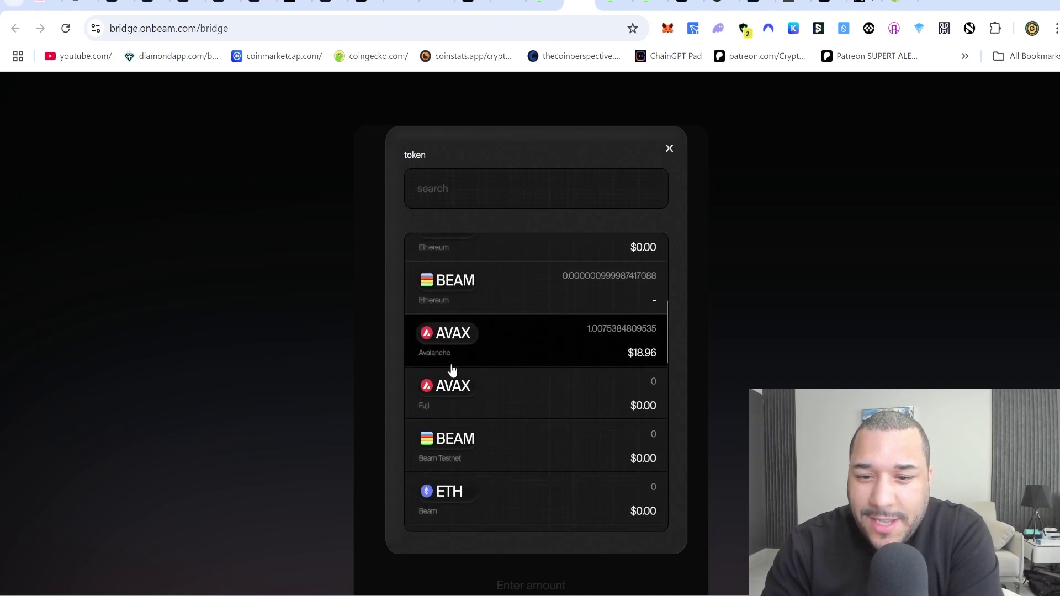
click(436, 282)
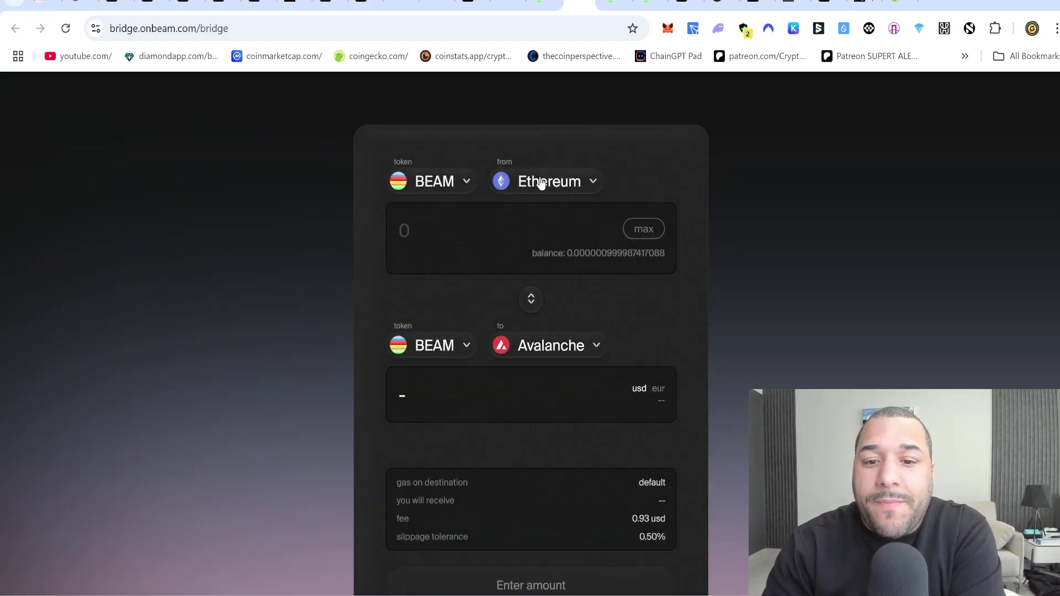
- Set Beam as the destination network for the BEAM transfer
scroll(544, 197, down, 3)
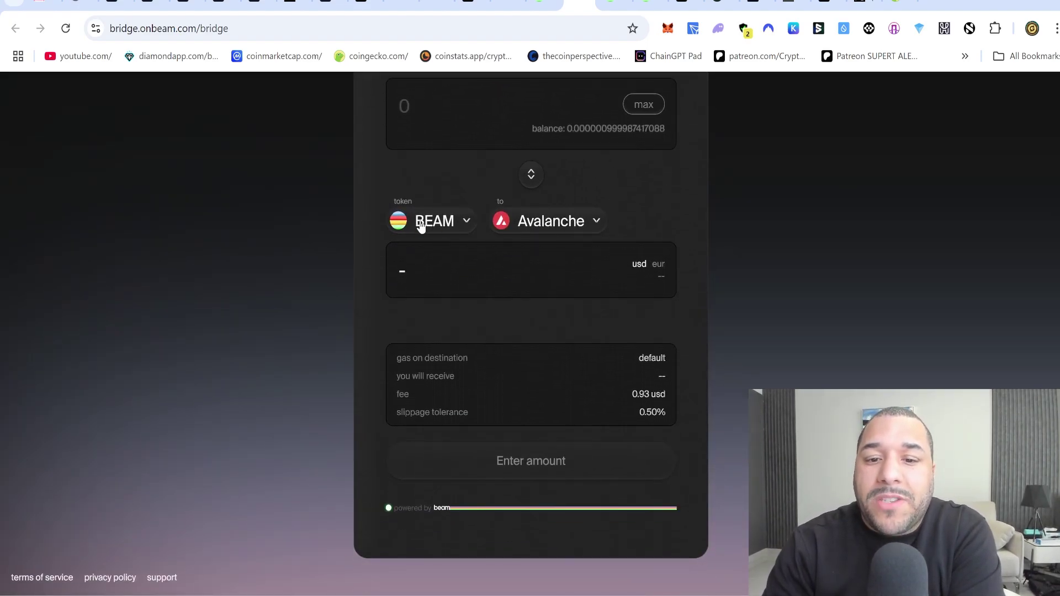
click(541, 224)
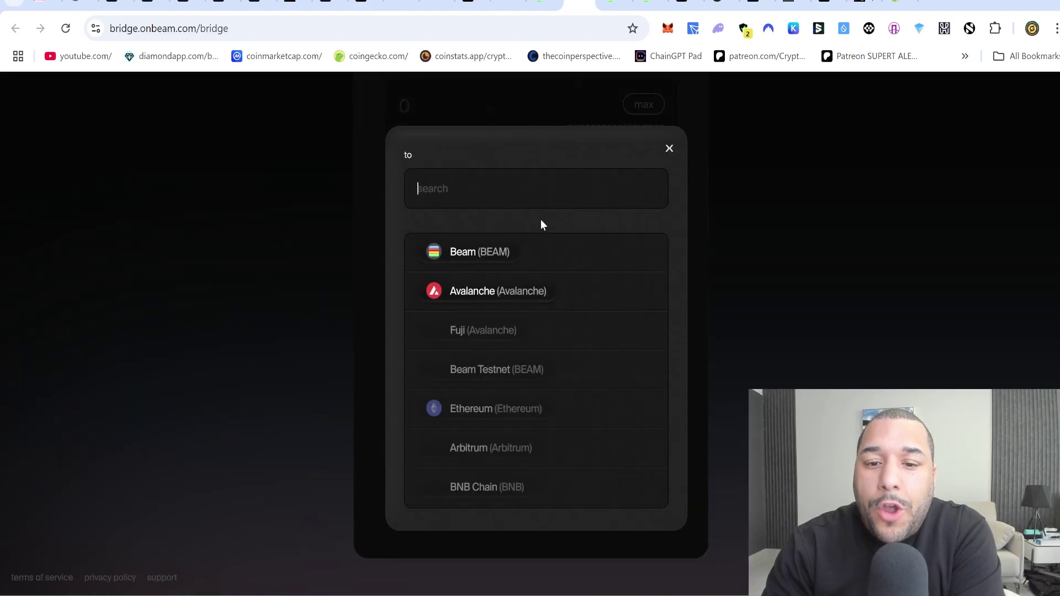
click(491, 254)
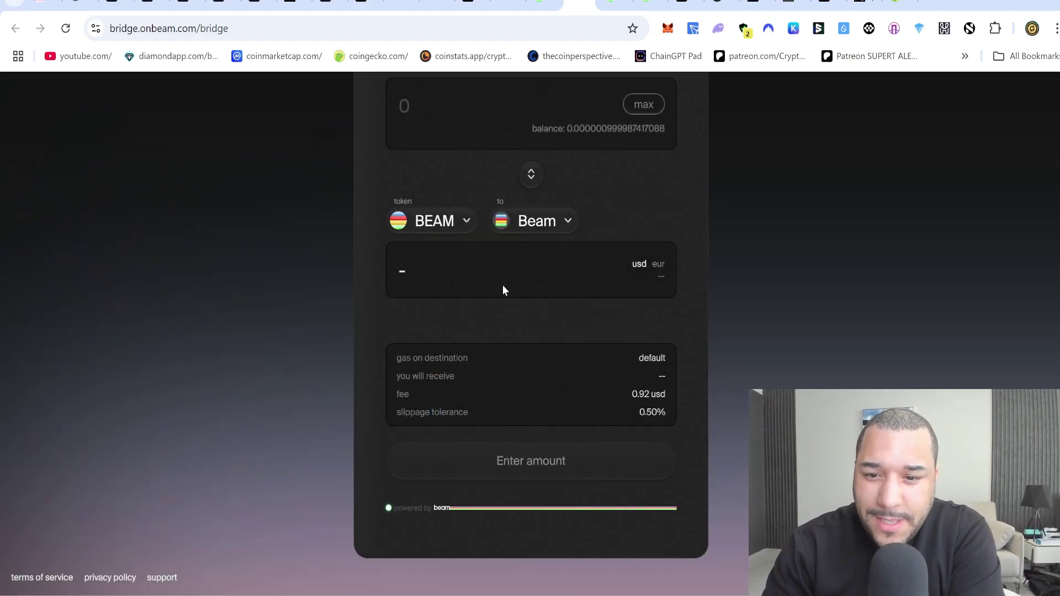
- Enter 20010 BEAM as the amount to bridge from Ethereum and review the transfer details
scroll(597, 287, up, 5)
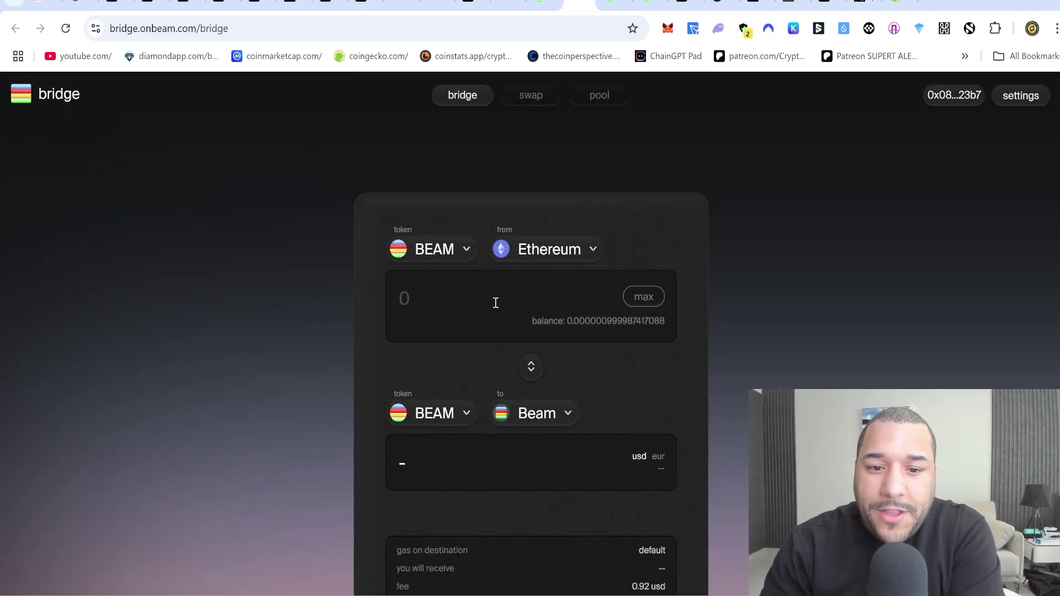
click(462, 297)
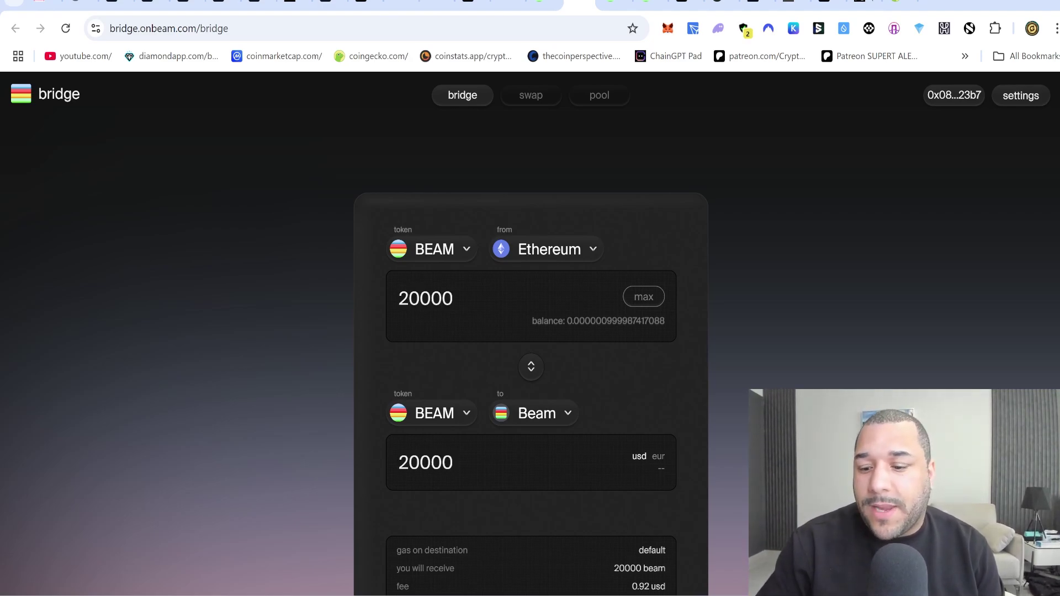
key(BackSpace)
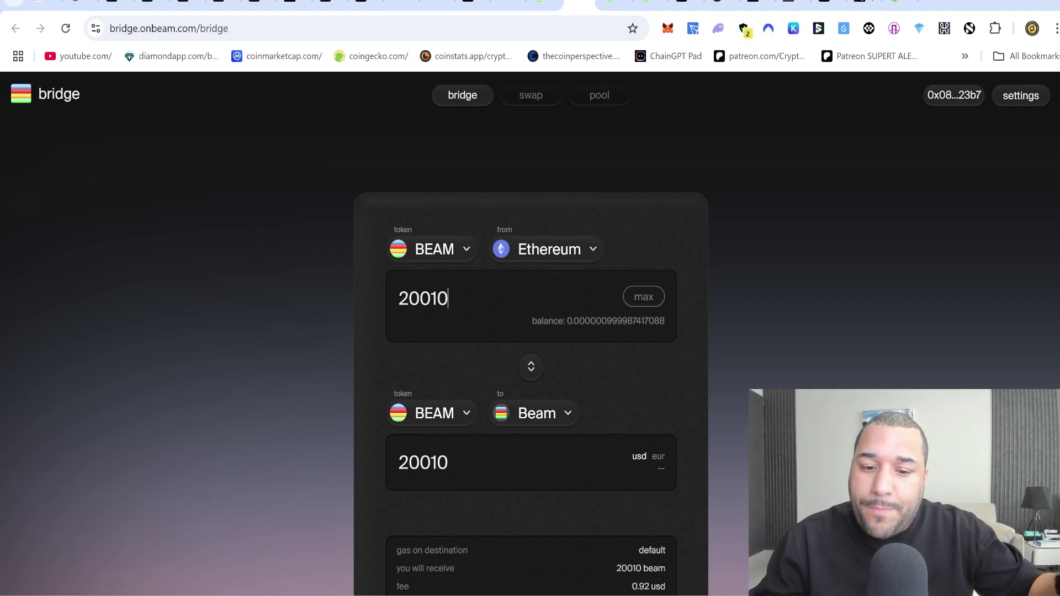
scroll(531, 331, down, 2)
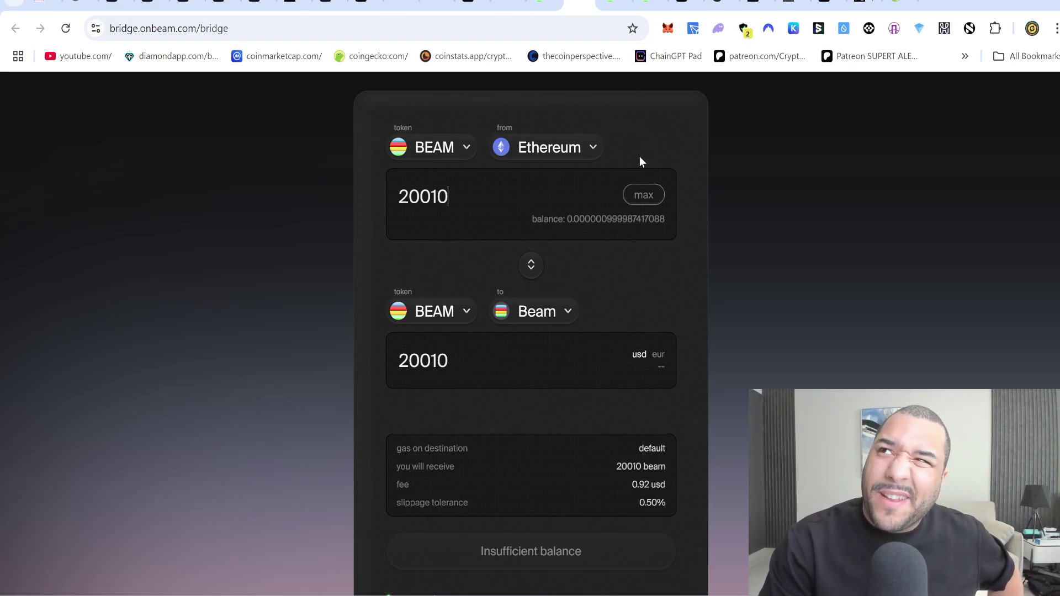
- Switch to Easeflow, open the new-node form for a Beam Validator Node, and check the account balance against the node cost
click(689, 5)
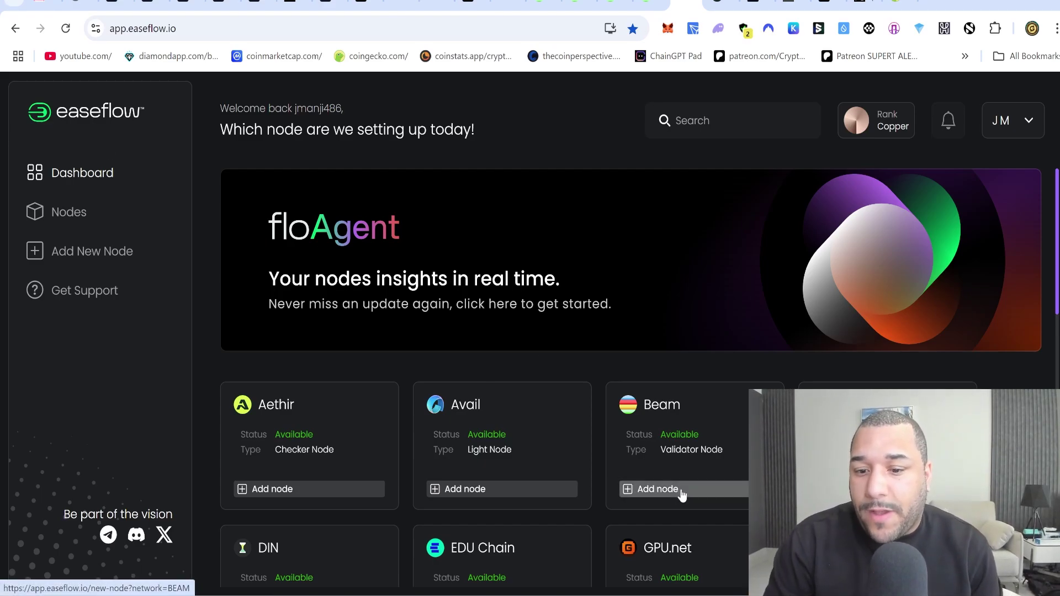
scroll(672, 449, down, 3)
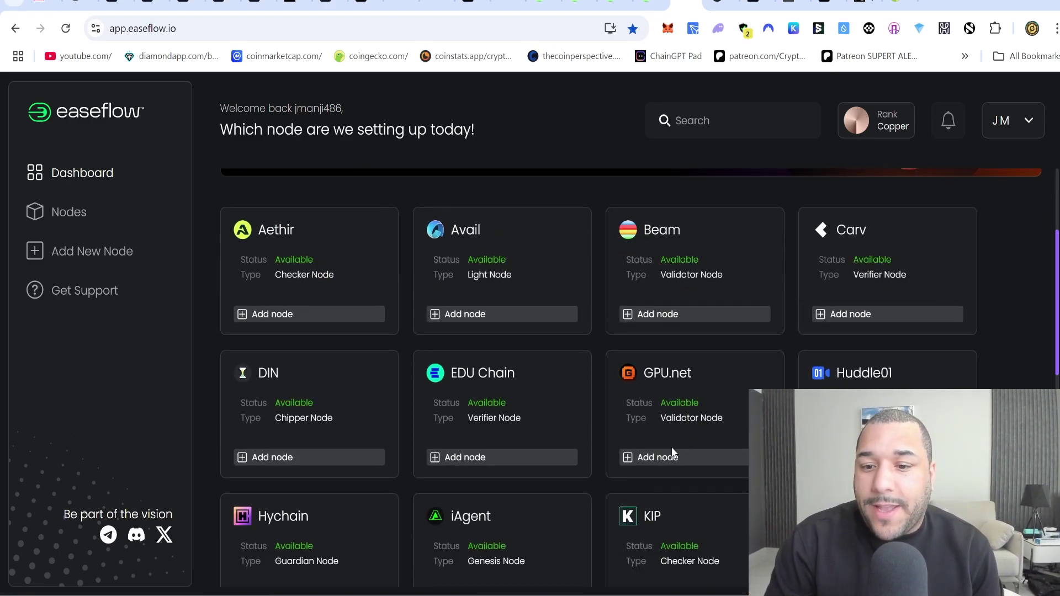
click(665, 313)
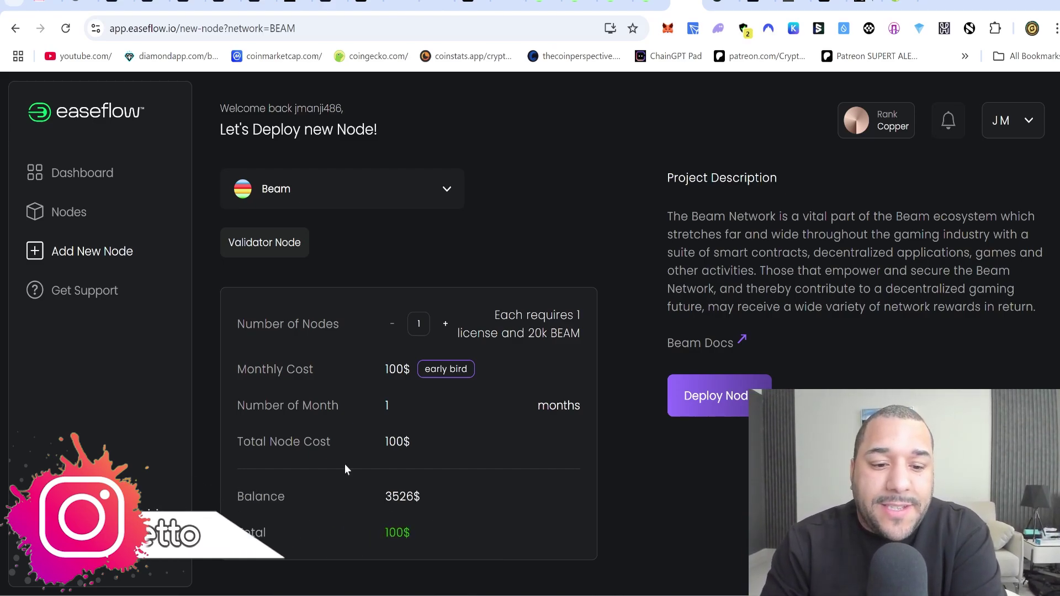
drag(241, 500, 408, 493)
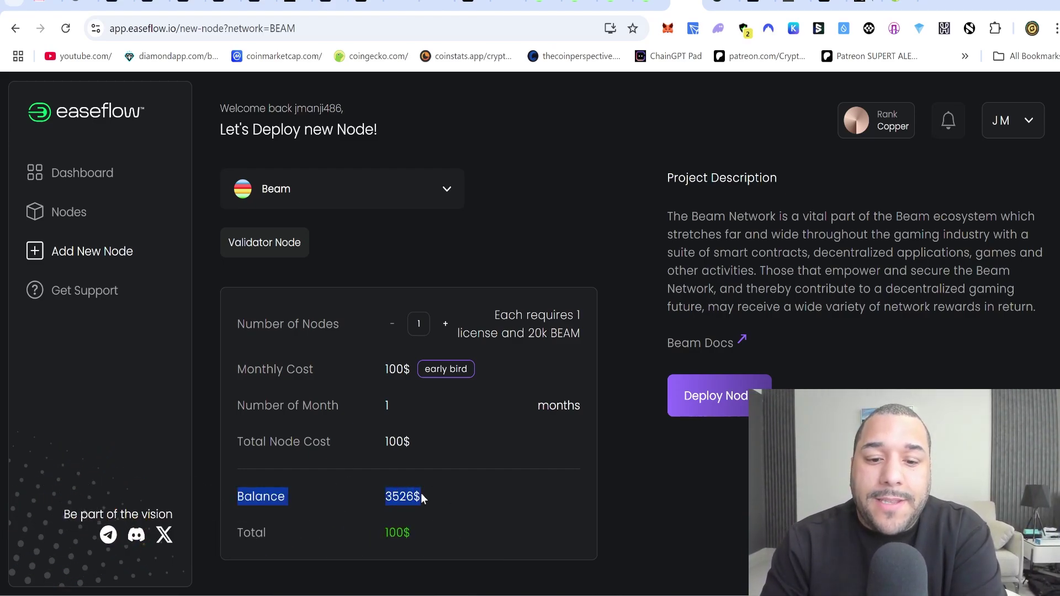
click(453, 463)
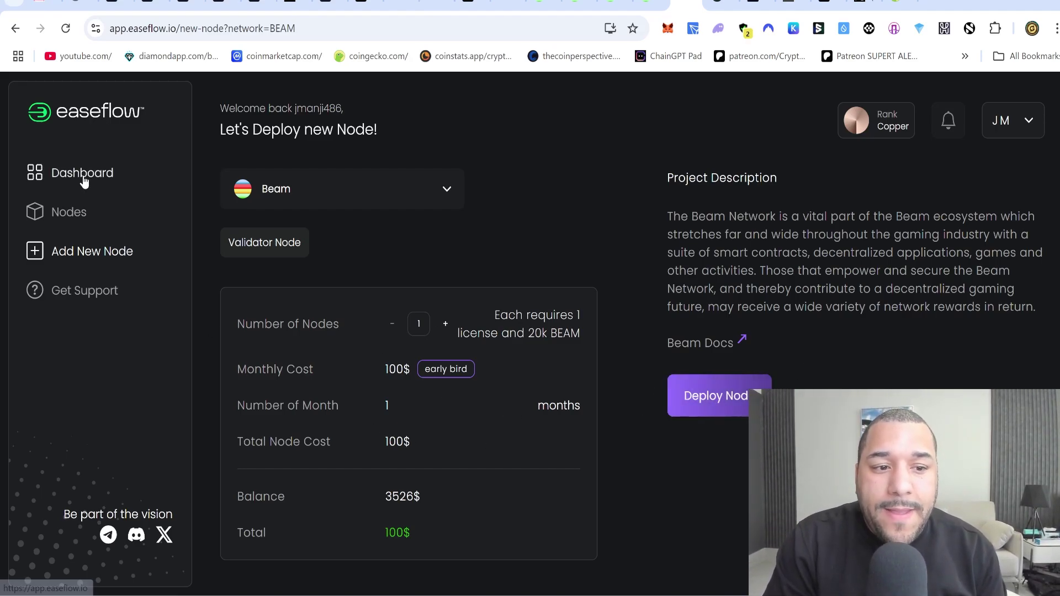
- Open the configuration of the orange_squid Beam node and examine its type, creation date, last health check and status
click(67, 211)
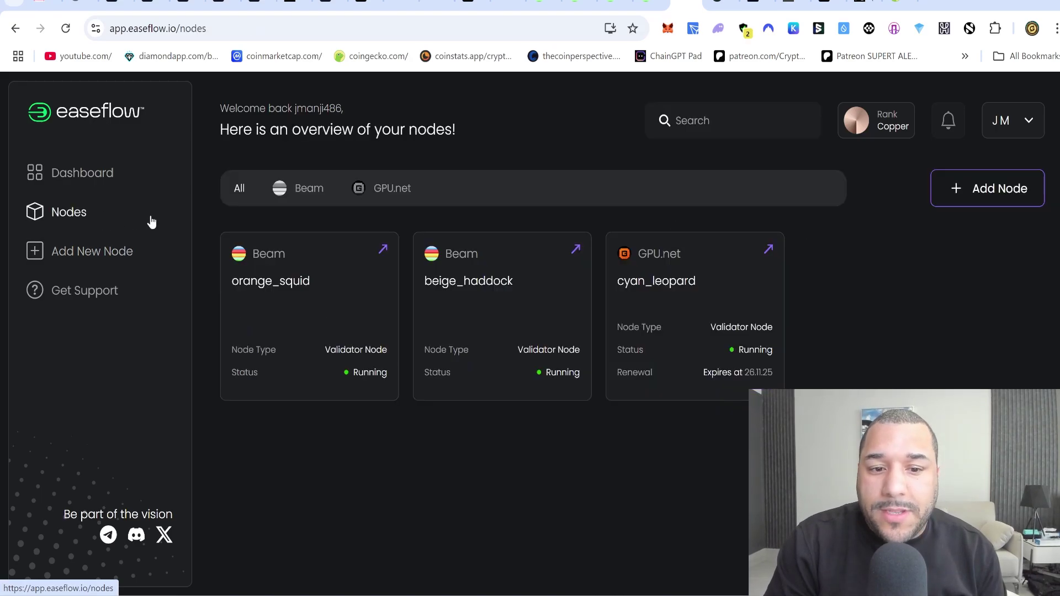
click(316, 305)
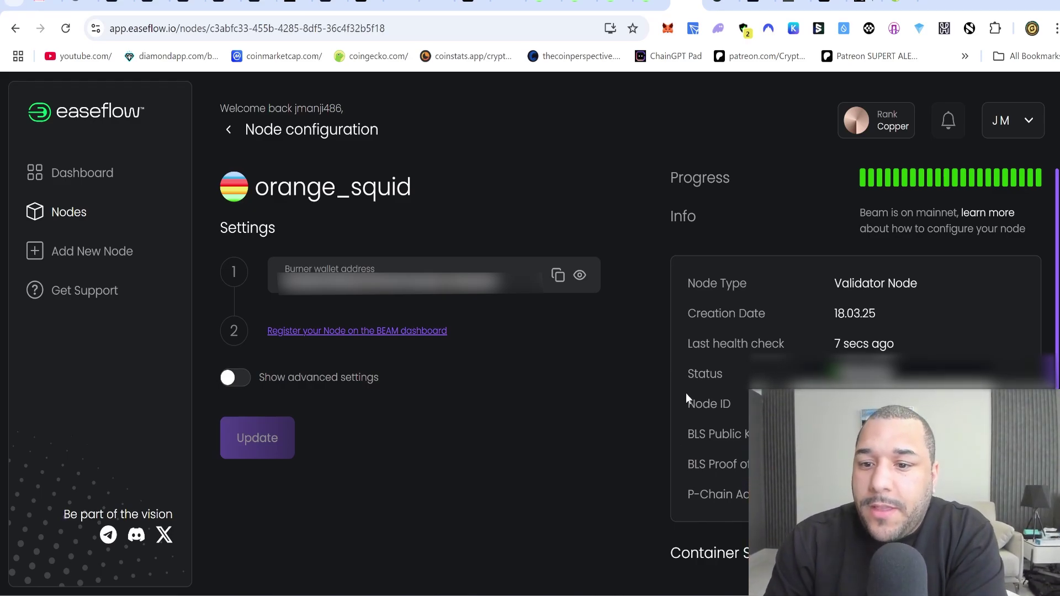
drag(688, 285, 865, 290)
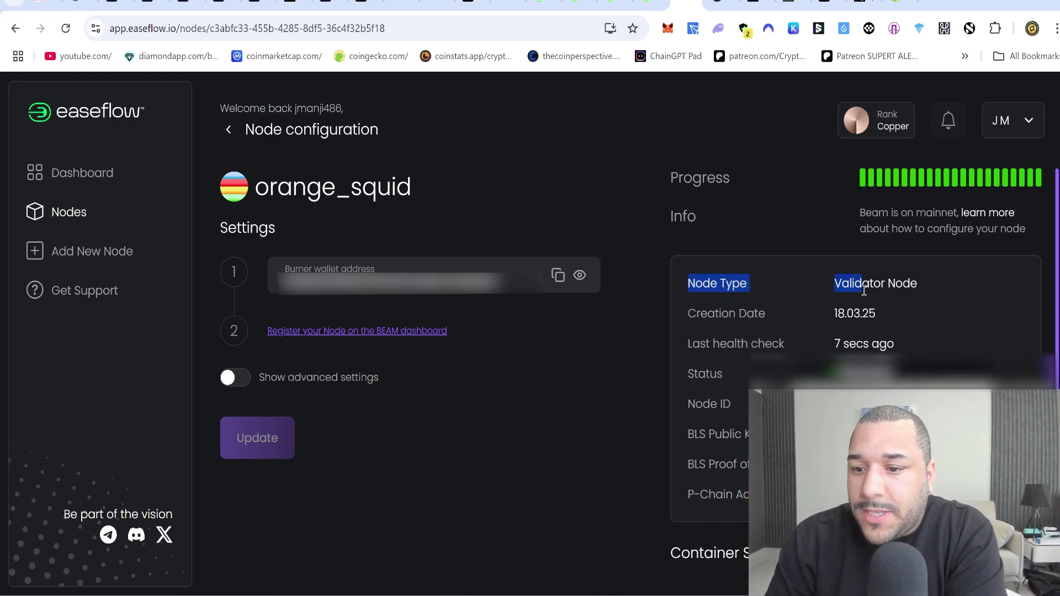
drag(687, 313, 784, 313)
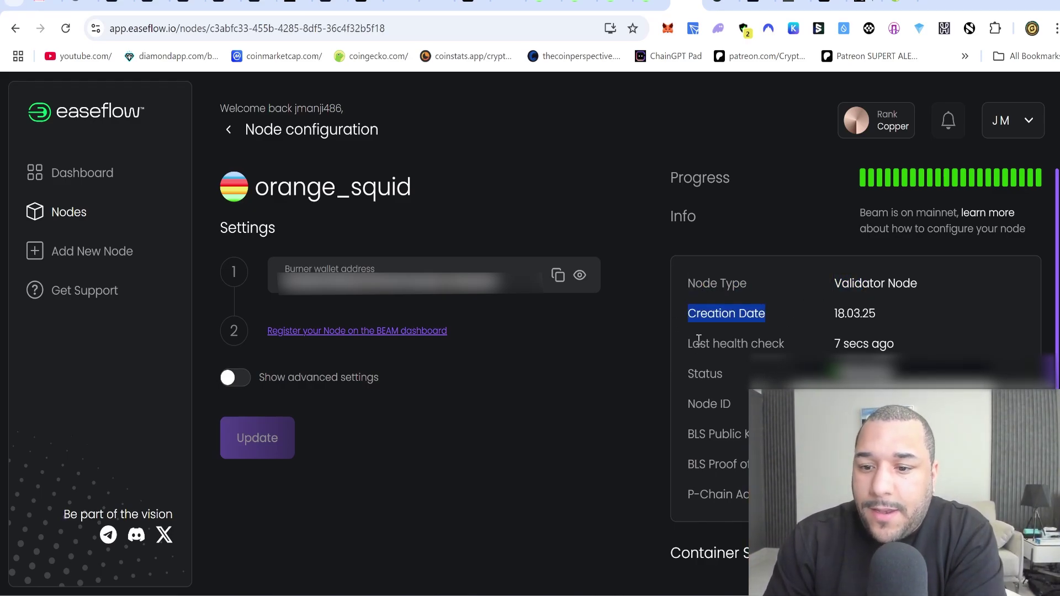
drag(699, 341, 834, 339)
drag(694, 374, 807, 373)
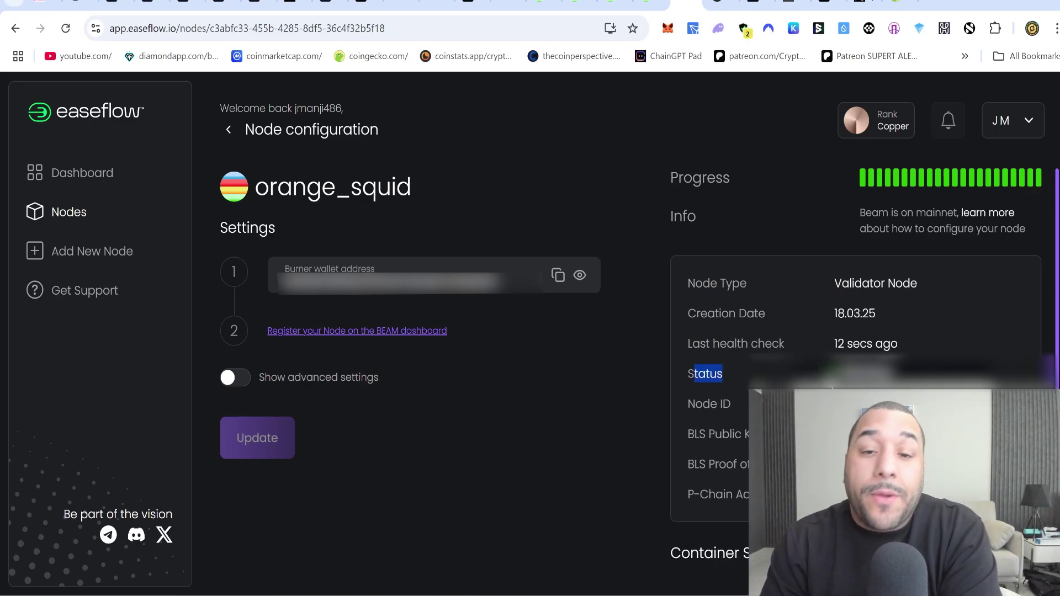
click(795, 371)
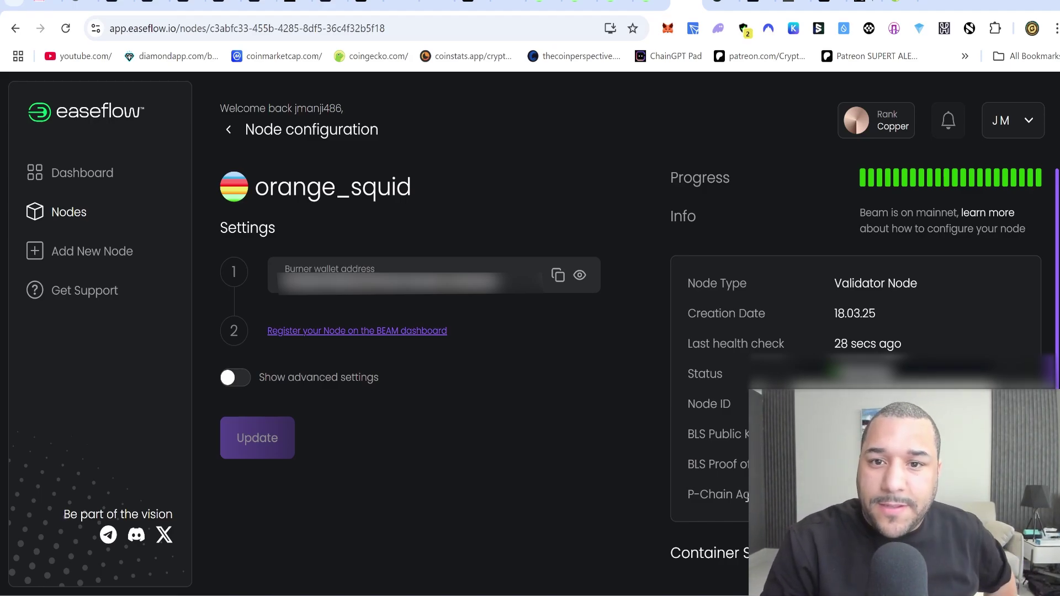
- Switch to the Beam delegation site and go from its Validators page to the Delegations overview
click(546, 4)
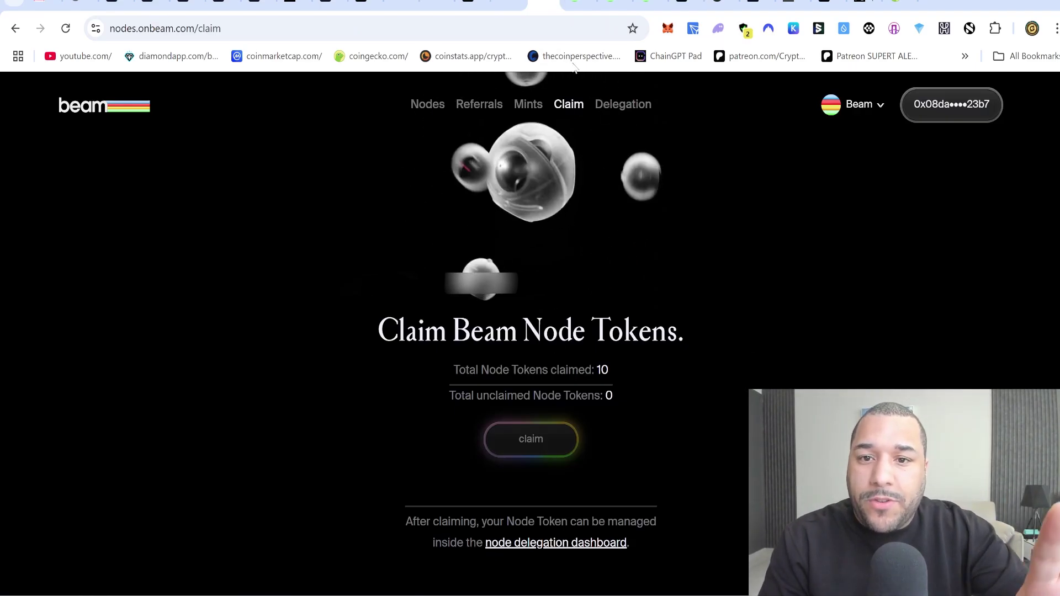
click(581, 7)
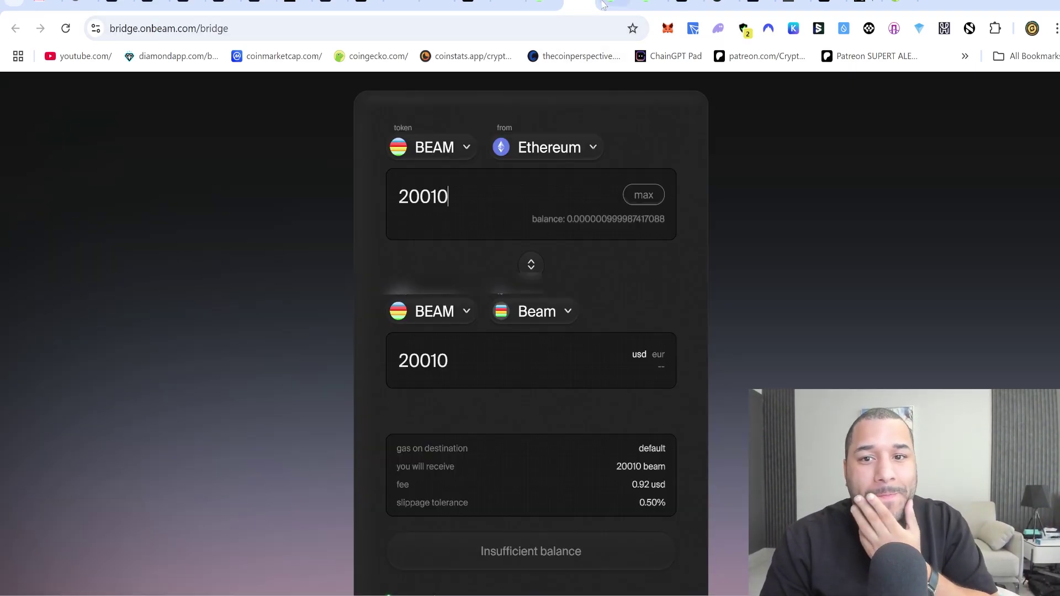
click(603, 4)
click(647, 3)
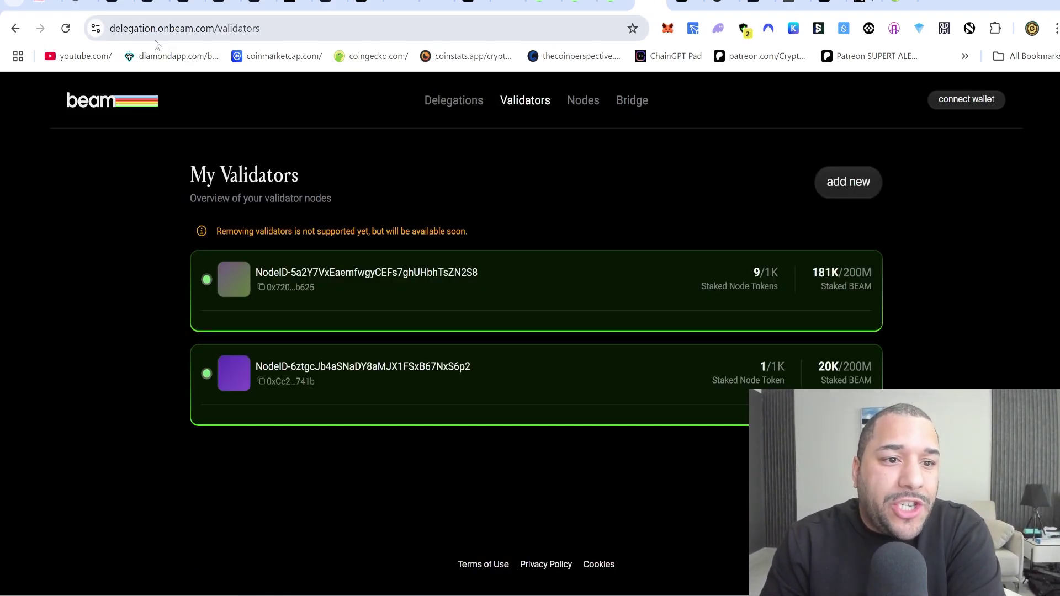
click(93, 109)
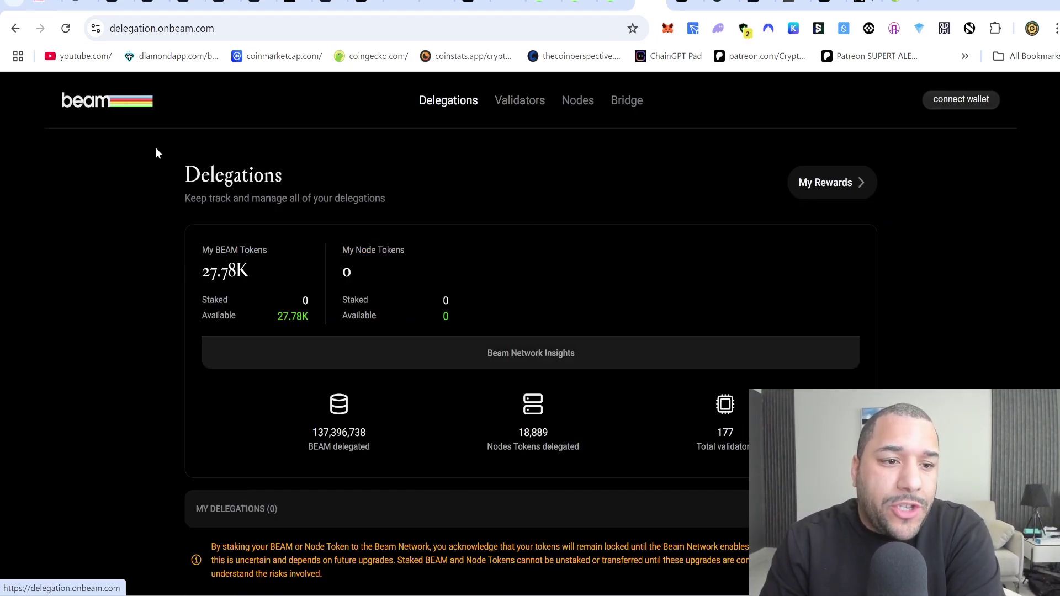
- Return to the Beam bridge and recheck the prepared BEAM transfer from Ethereum to Beam
click(628, 4)
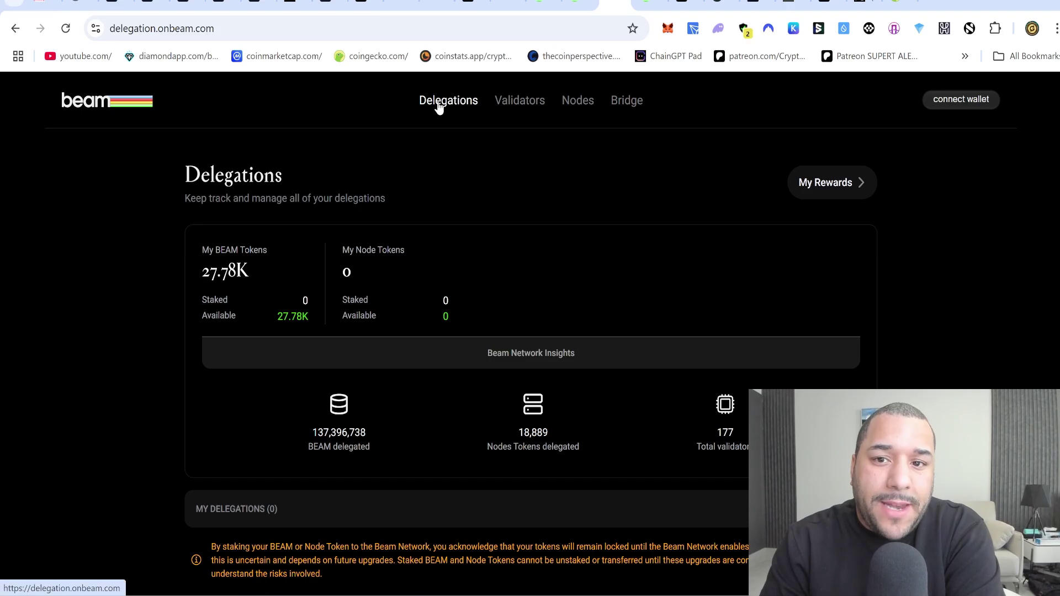
click(587, 8)
scroll(523, 370, up, 2)
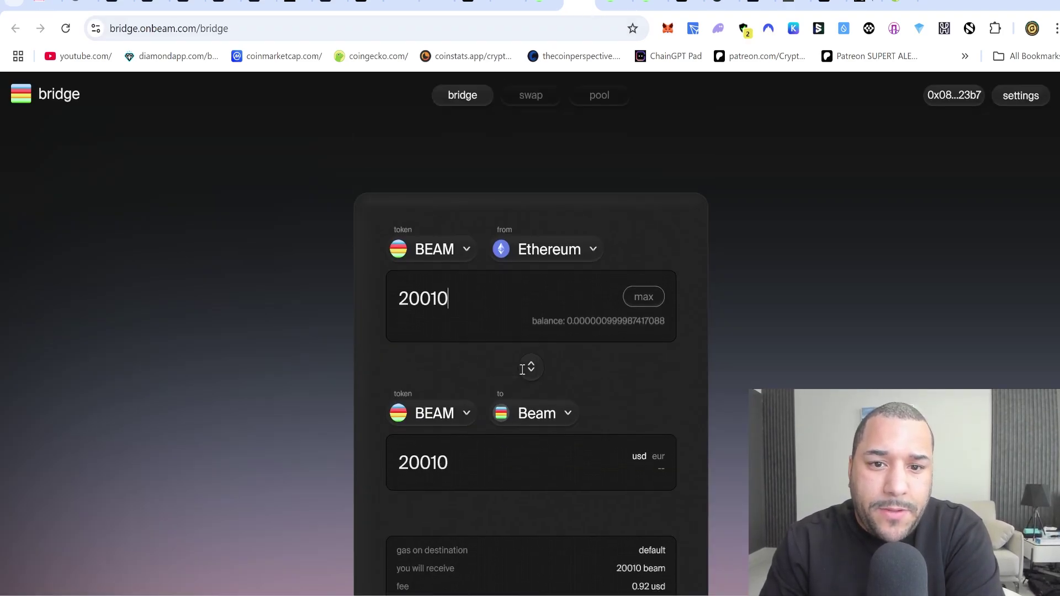
- Open the Delegation dashboard from the Beam claim page and examine the token balances, network insights and own delegations
click(544, 7)
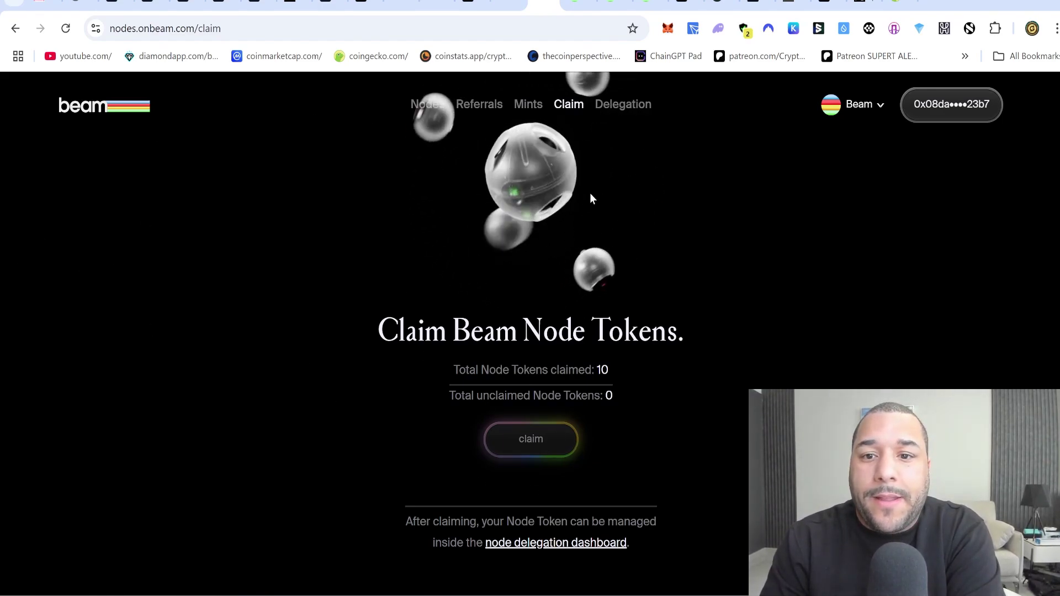
click(620, 113)
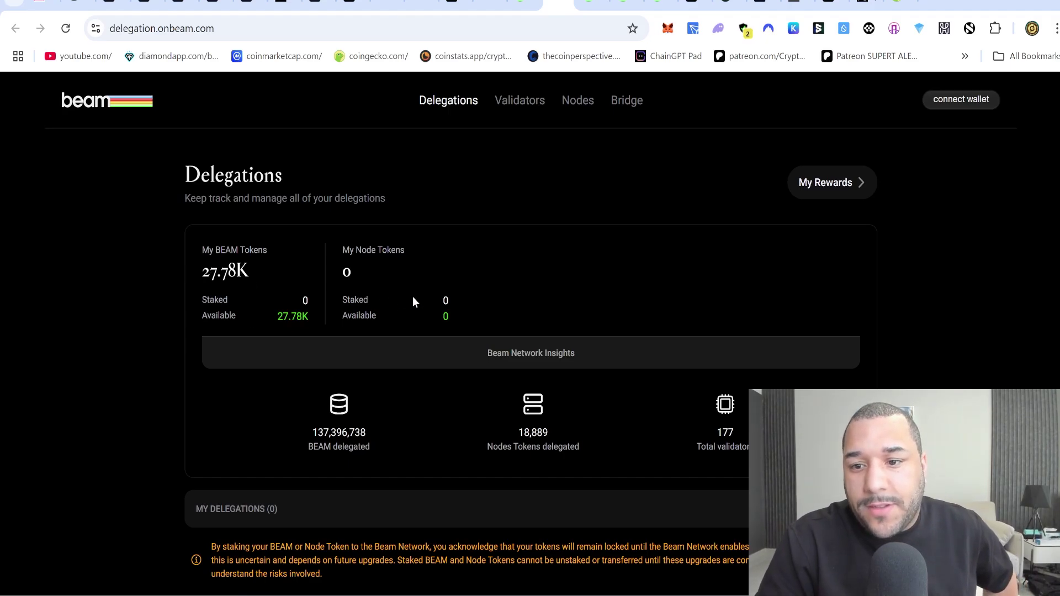
scroll(653, 314, down, 5)
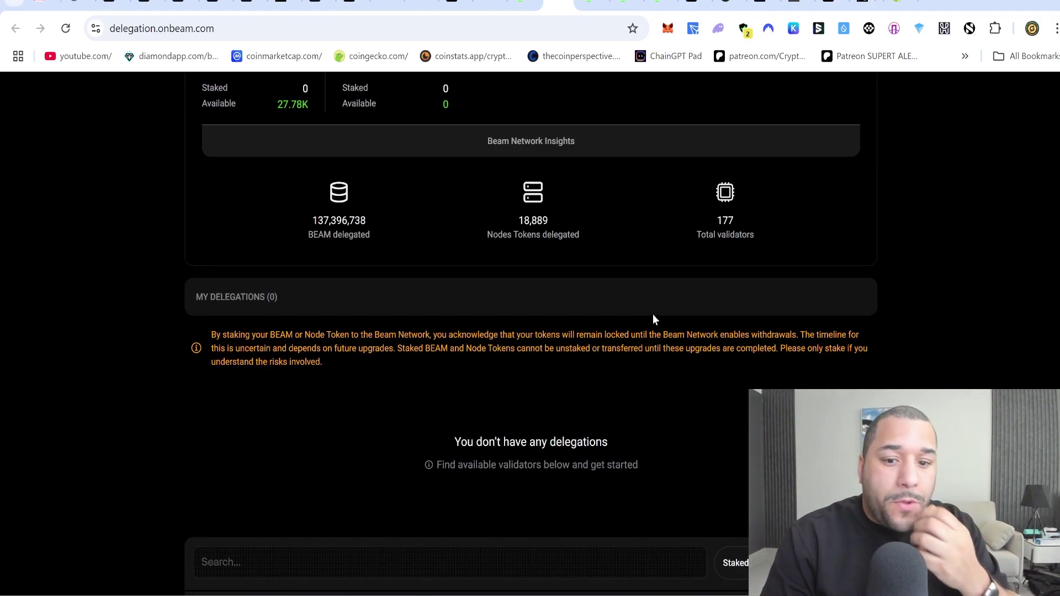
scroll(653, 314, up, 5)
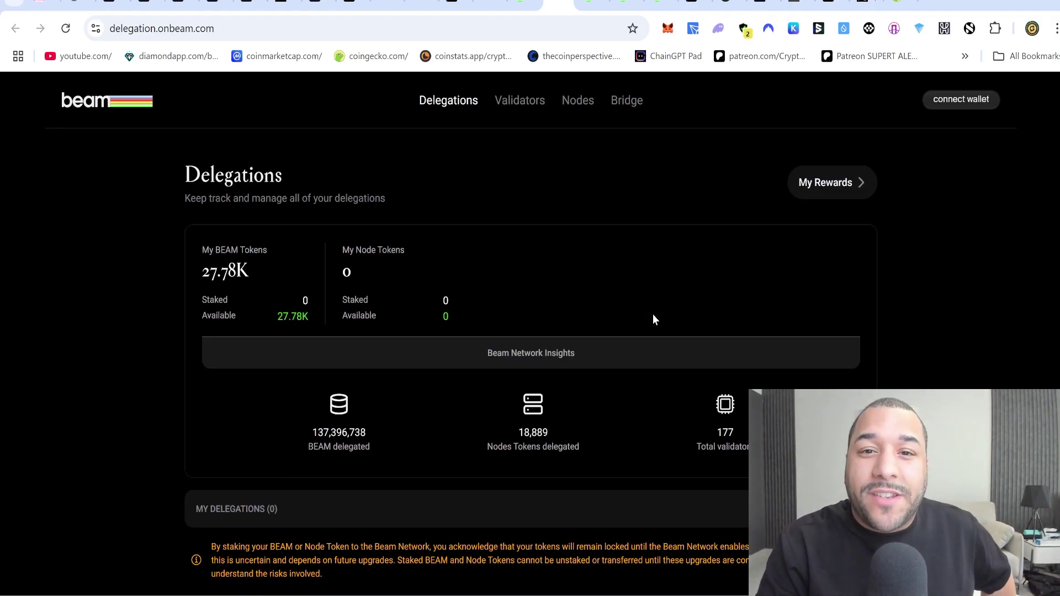
- Open the Validators page on the delegation site, and open the orange_squid node from the nodes overview in Easeflow
click(521, 108)
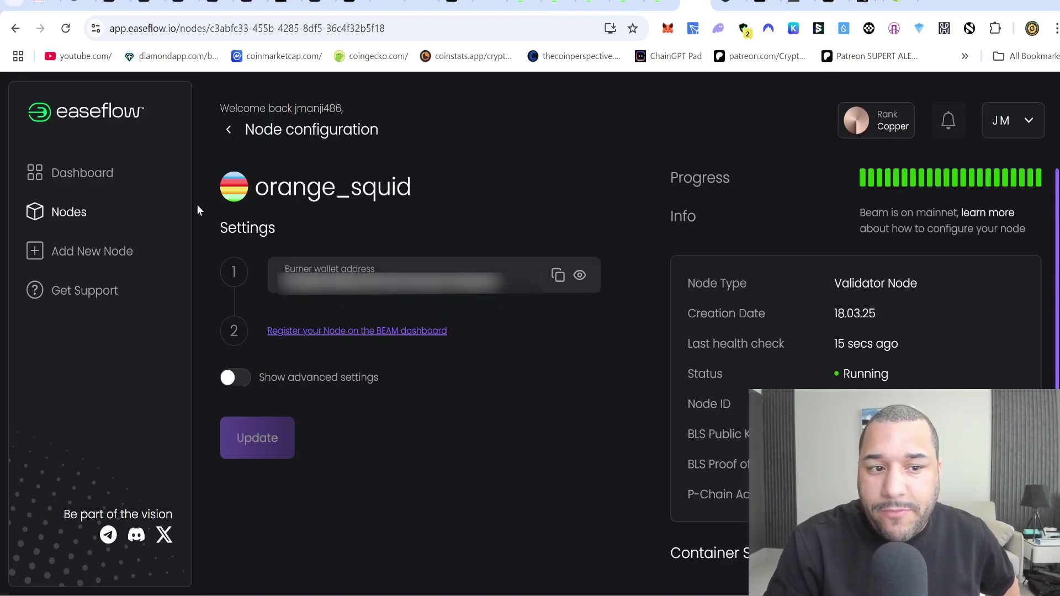
click(71, 212)
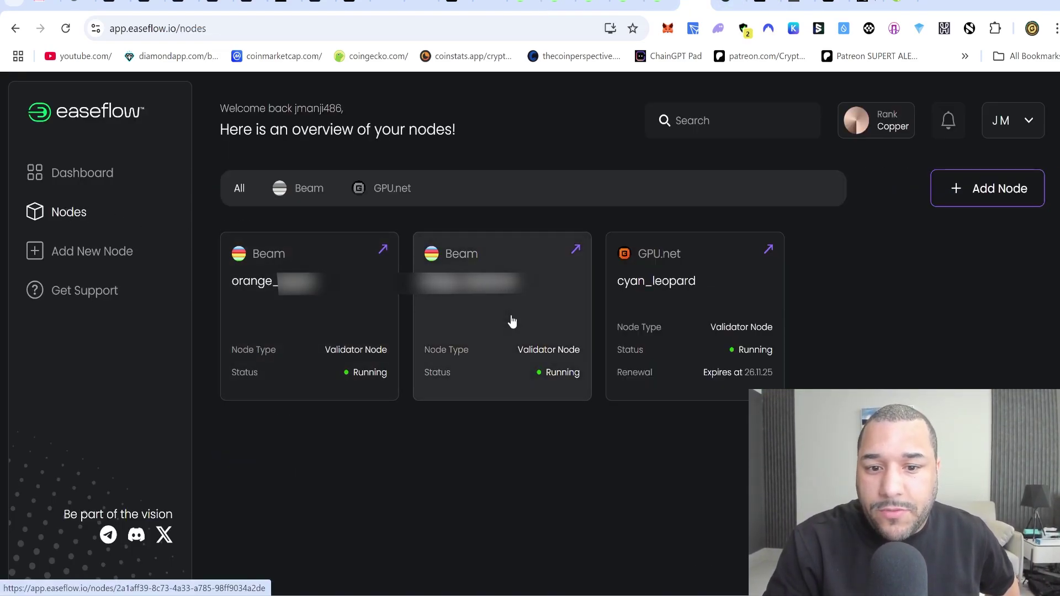
click(331, 317)
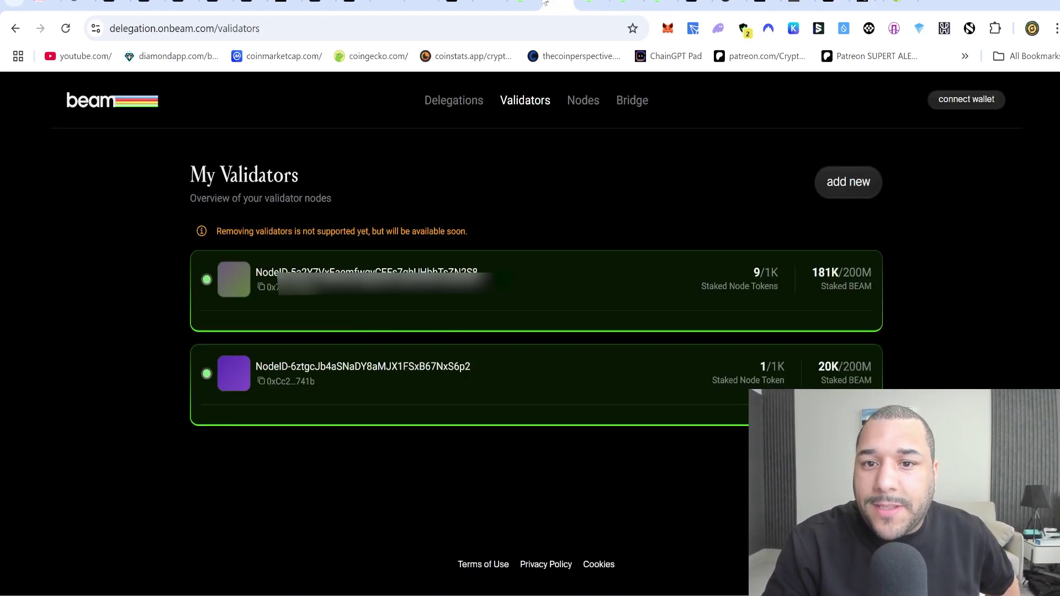
- Return to My Validators on the Beam delegation site, start adding a new validator and review the Step 01 fields
click(557, 3)
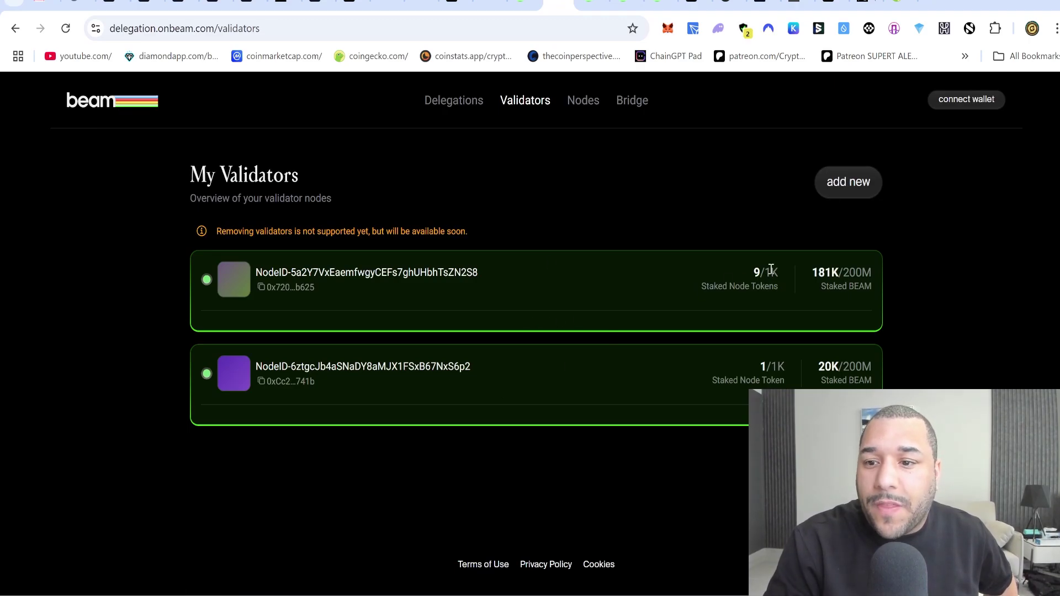
click(847, 190)
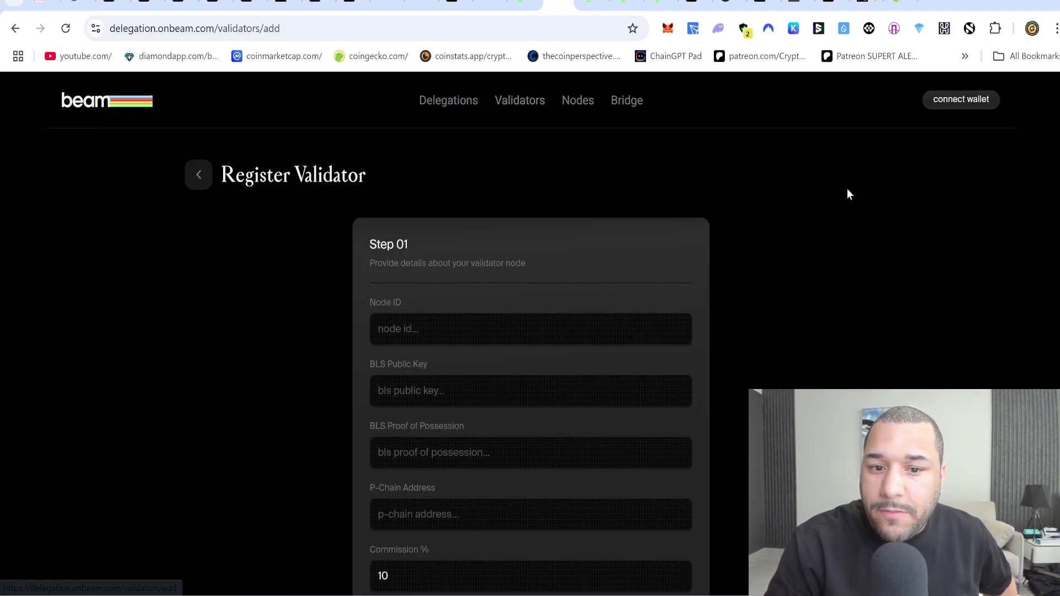
scroll(789, 279, down, 2)
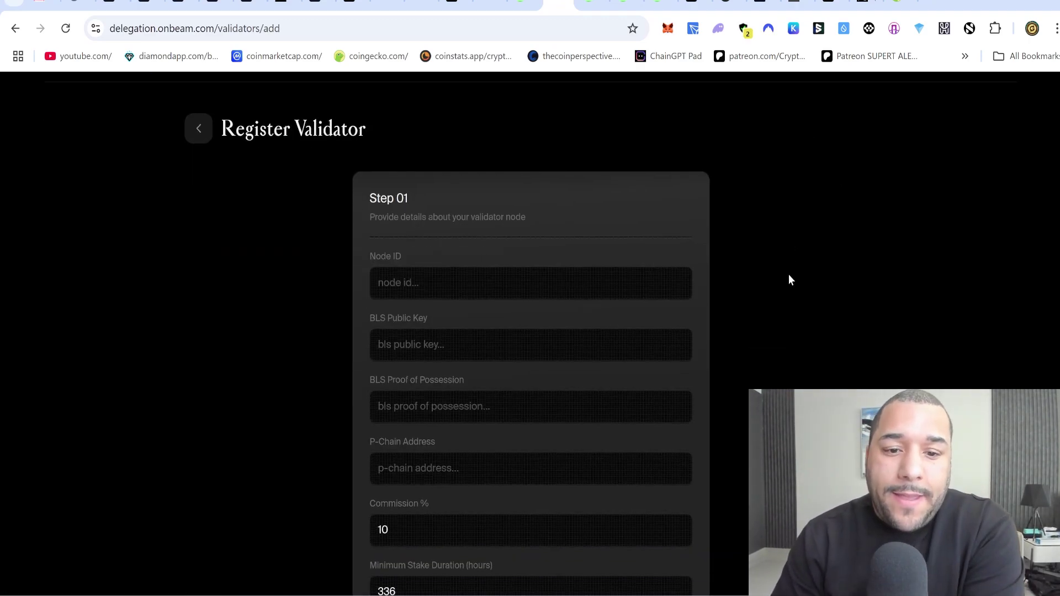
scroll(788, 279, down, 1)
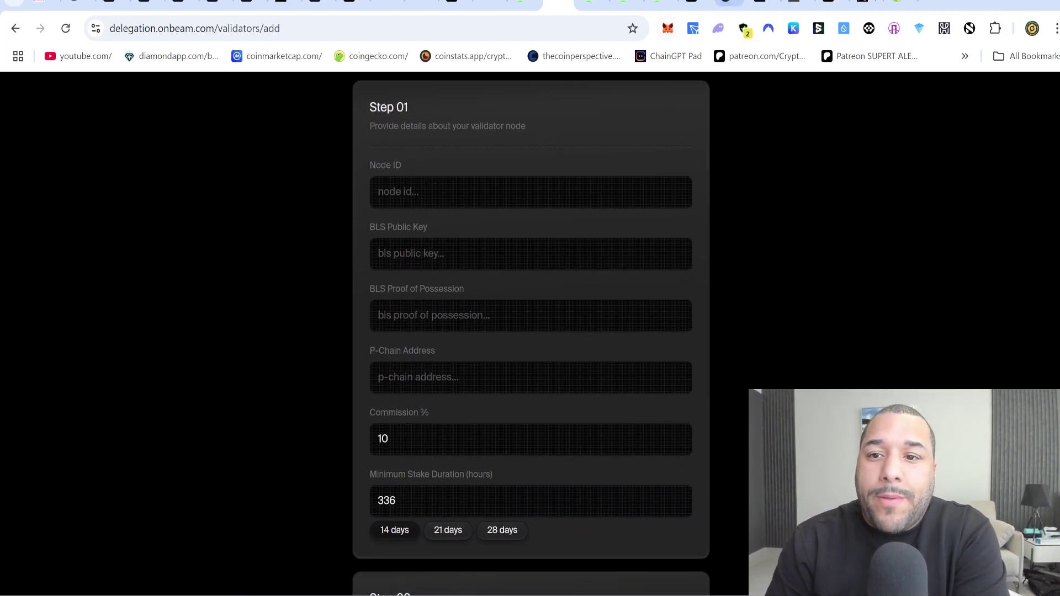
- Switch to the orange_squid configuration in Easeflow and locate the node details needed for registration, glancing at the bridge and Delegations pages
click(699, 3)
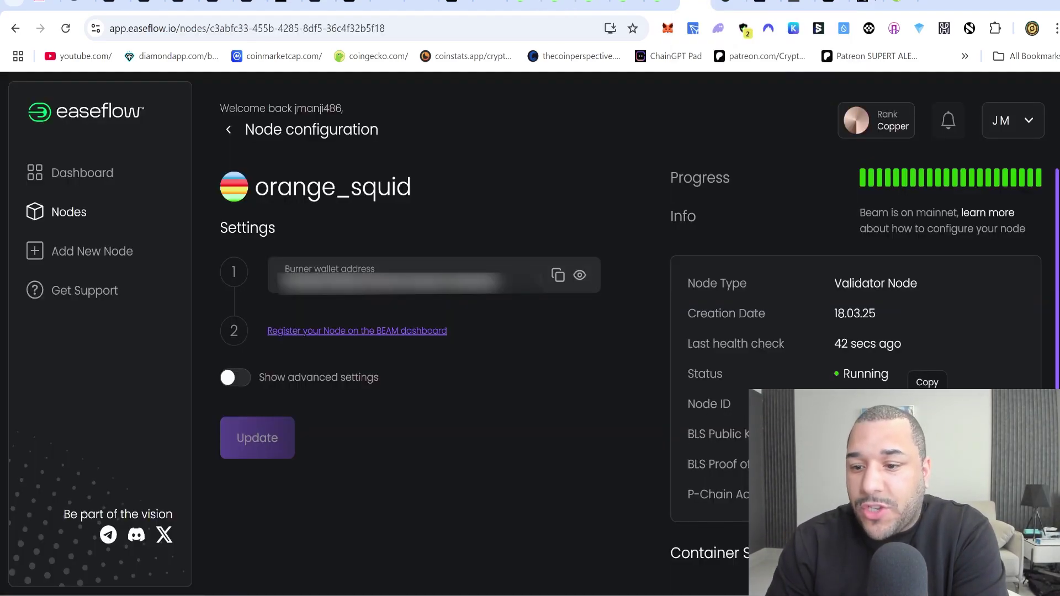
click(585, 3)
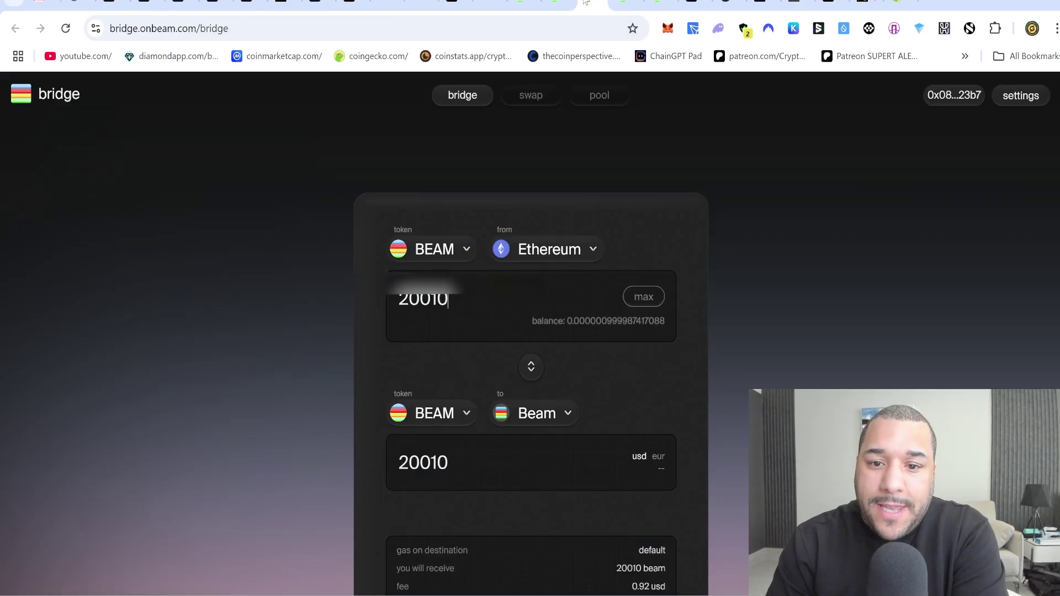
click(598, 2)
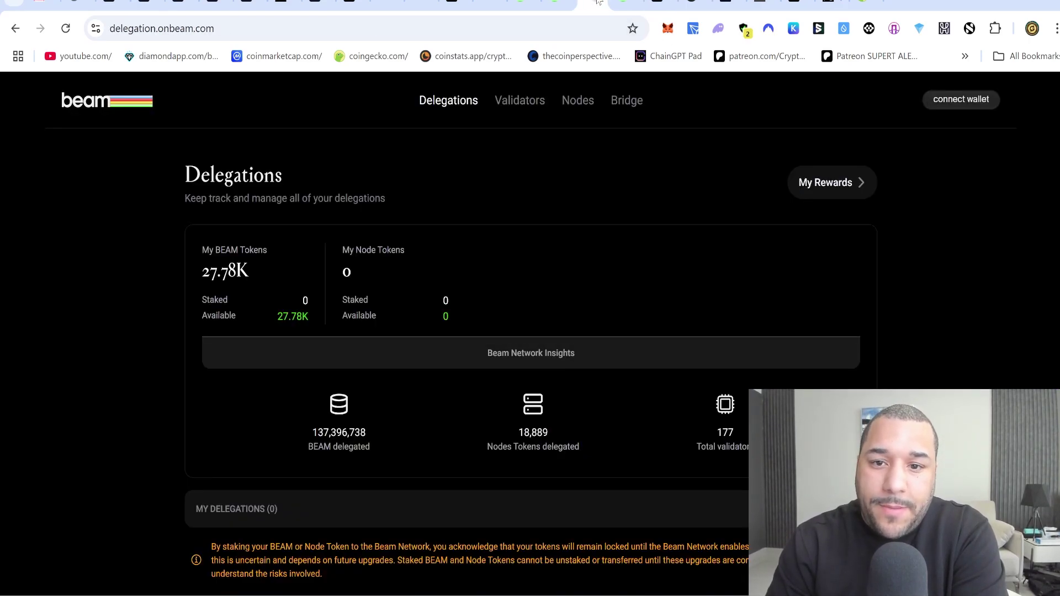
click(598, 1)
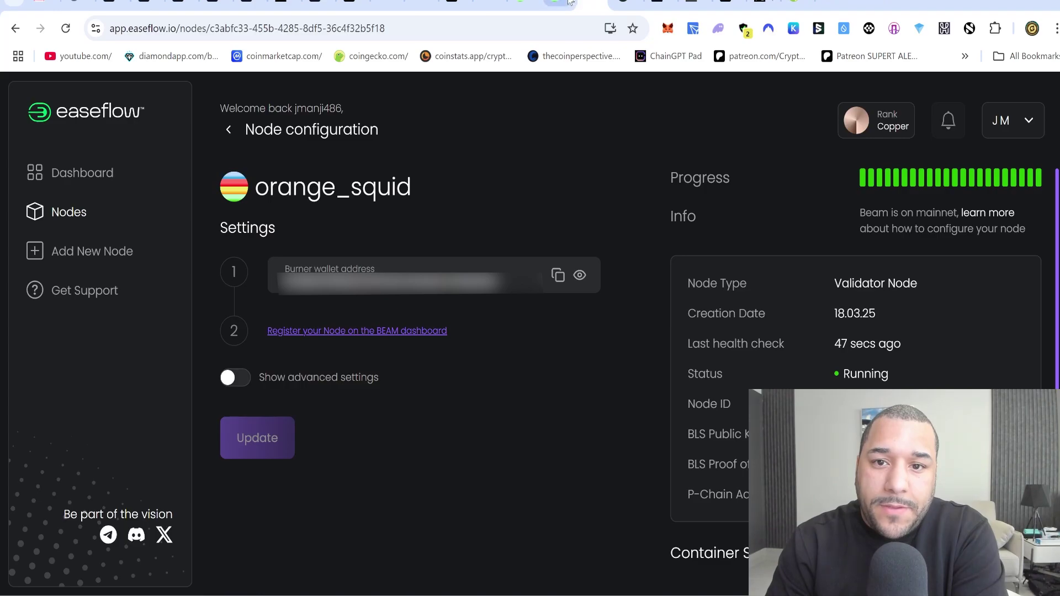
- Go through the registration form's Node ID, BLS Public Key, BLS Proof of Possession and P-Chain Address fields, and recheck their source in Easeflow
click(558, 7)
click(418, 191)
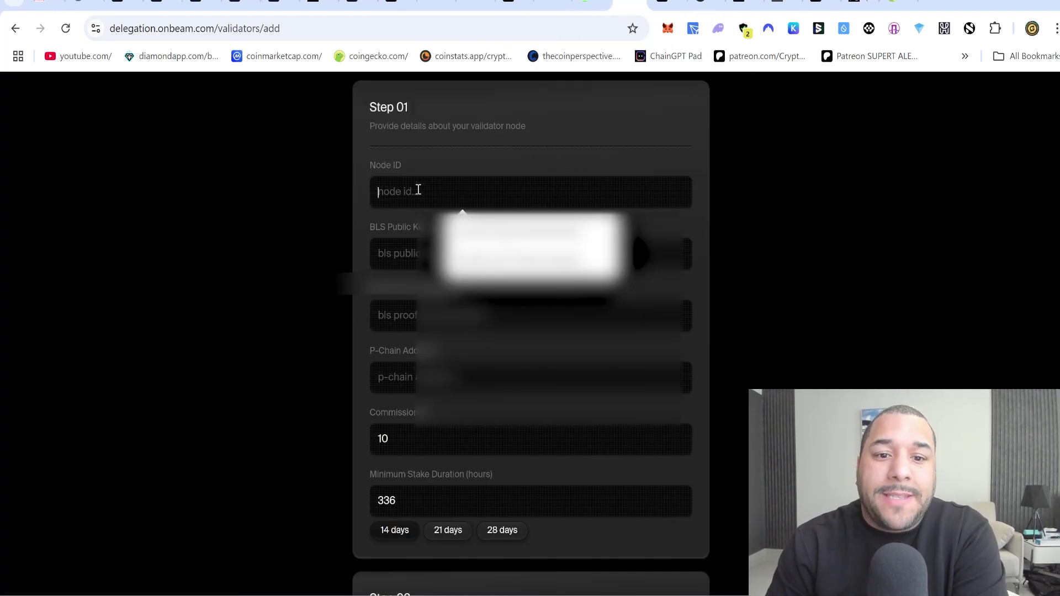
click(403, 256)
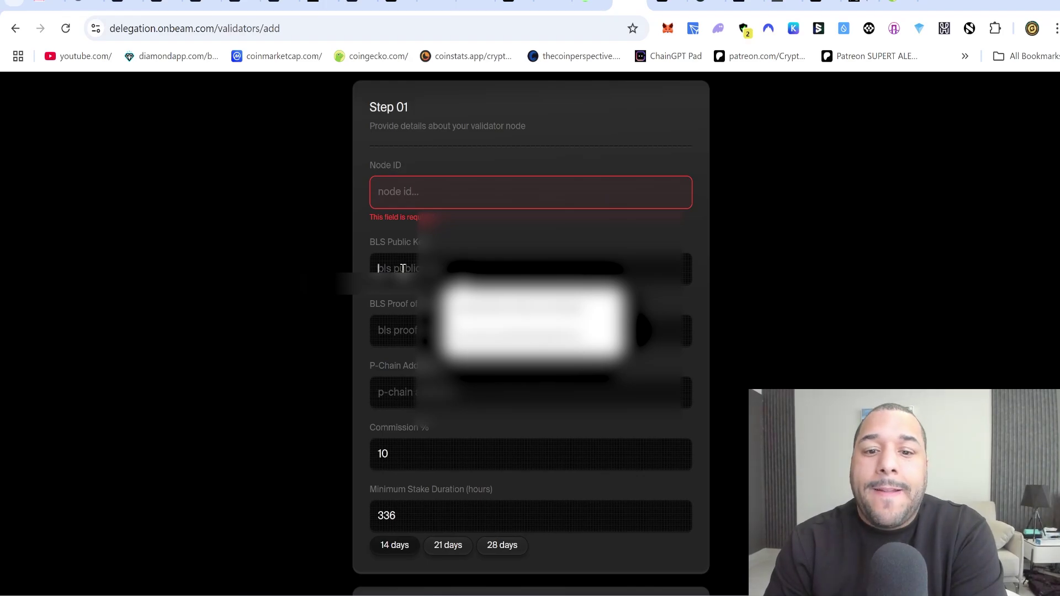
click(392, 332)
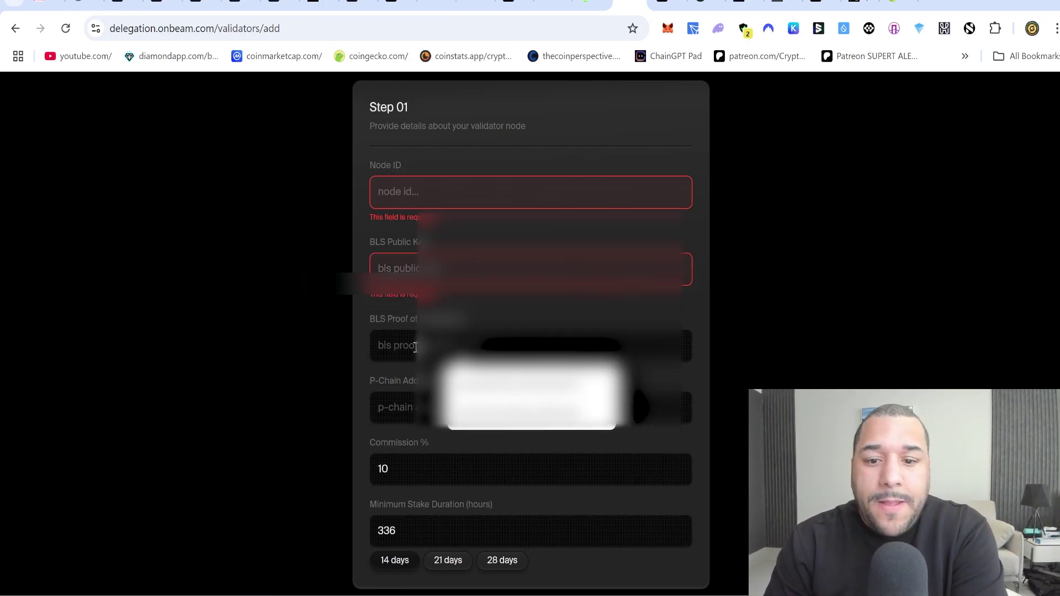
scroll(391, 332, down, 2)
click(410, 299)
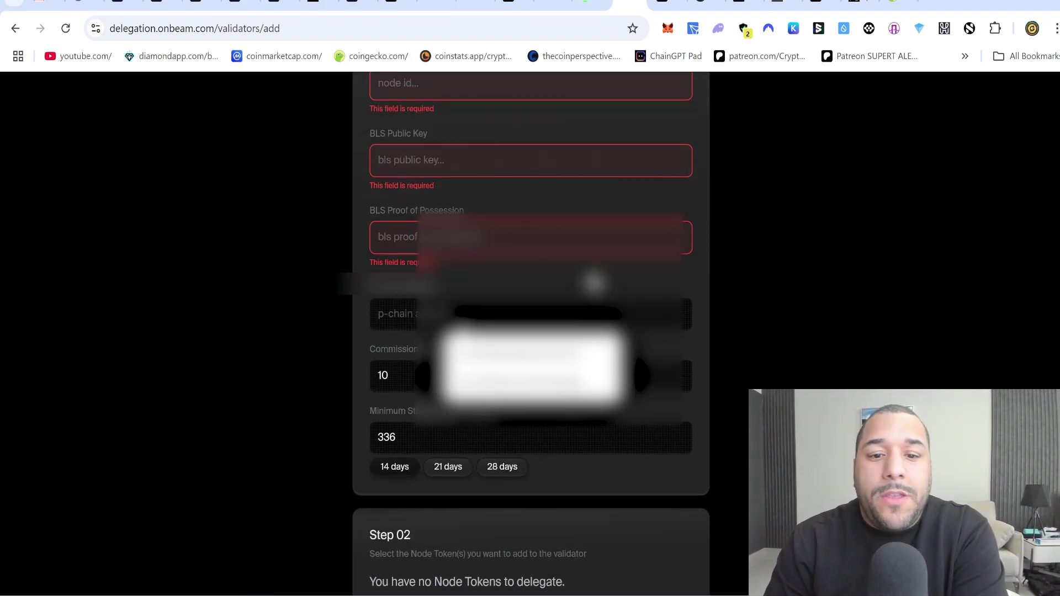
scroll(552, 287, down, 2)
click(730, 282)
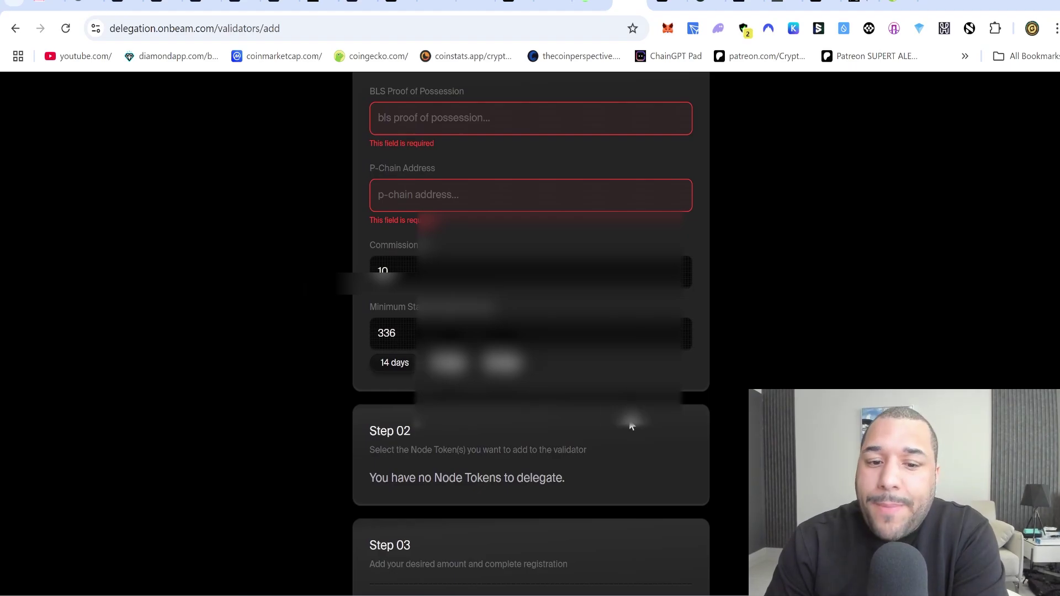
scroll(631, 421, up, 5)
scroll(518, 359, down, 2)
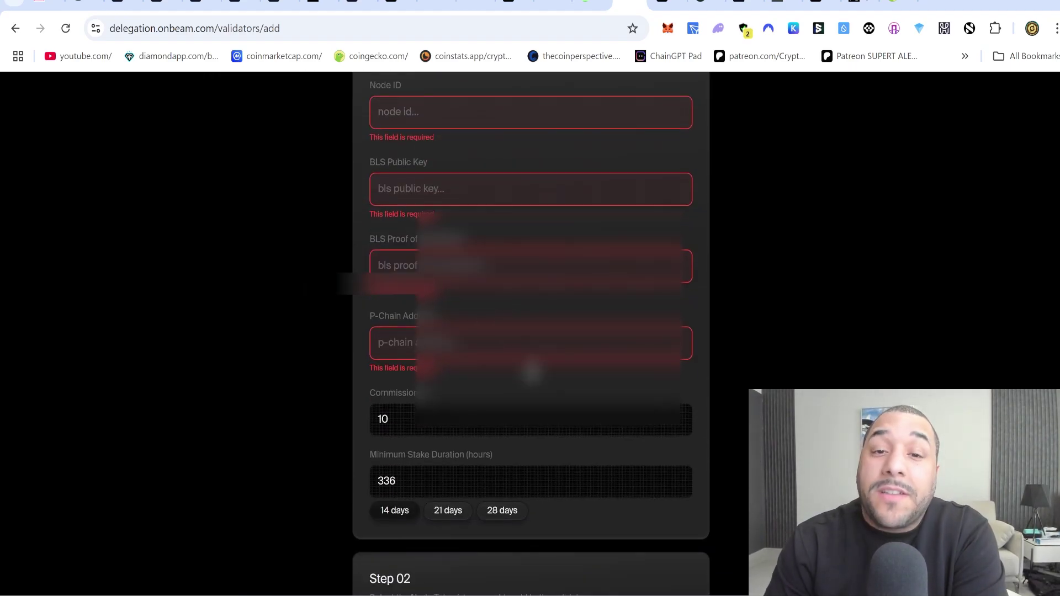
click(668, 5)
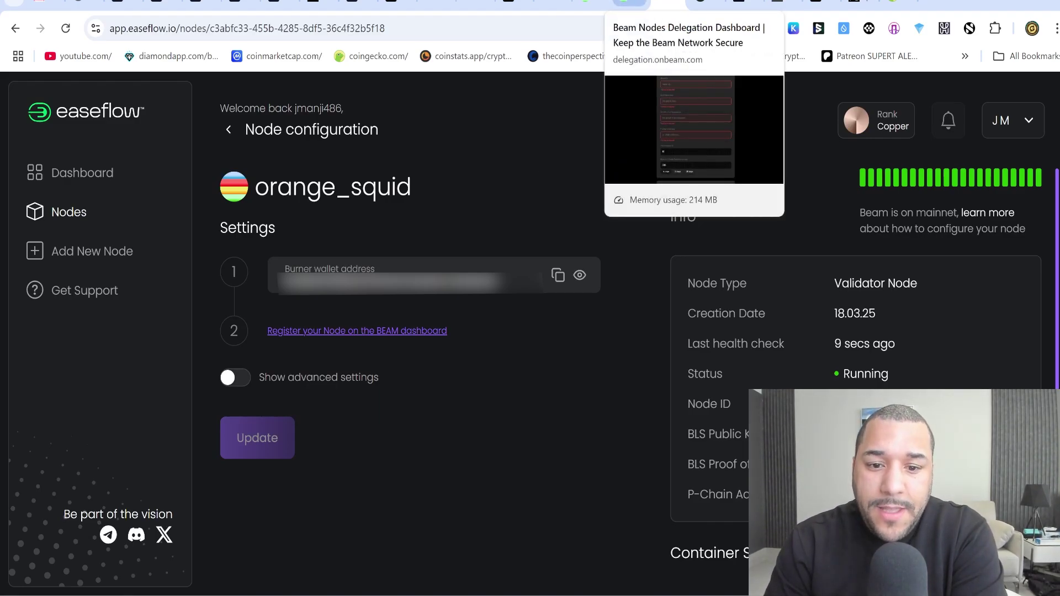
click(630, 5)
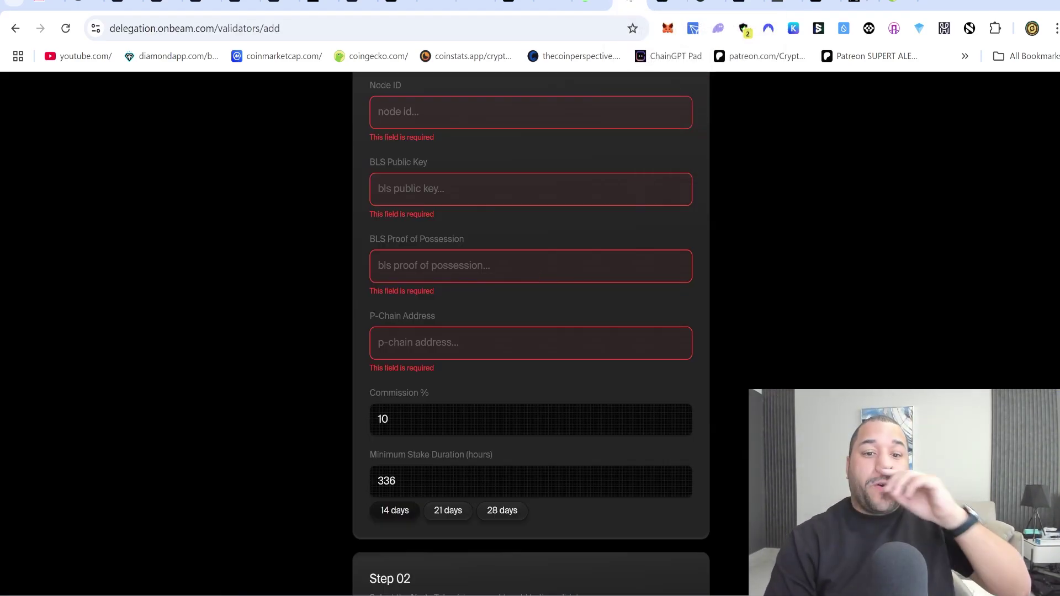
- Set the validator's commission to 1% and its minimum stake duration to 28 days
scroll(431, 284, down, 1)
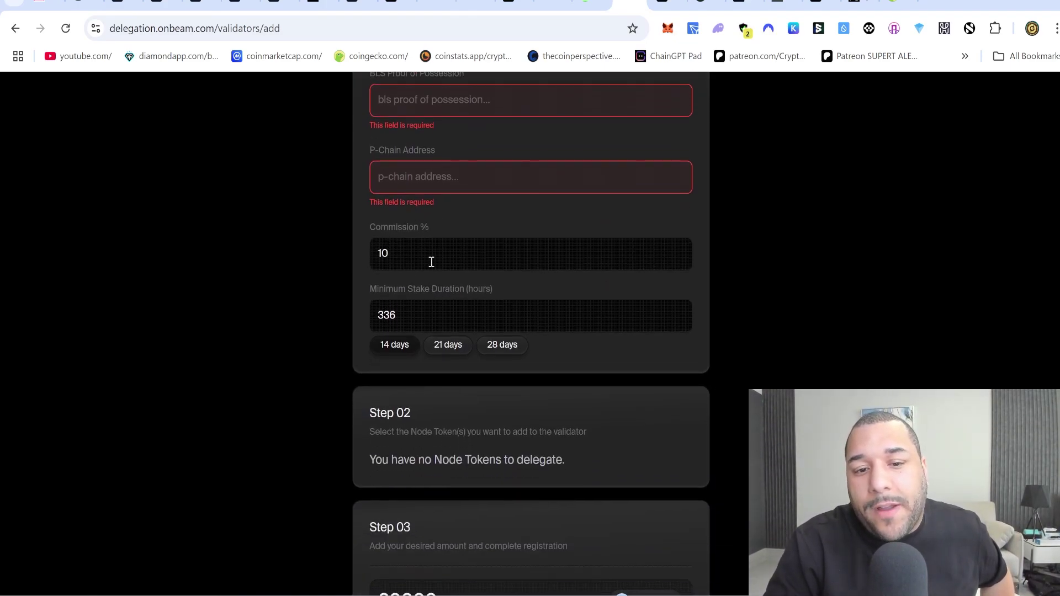
click(419, 259)
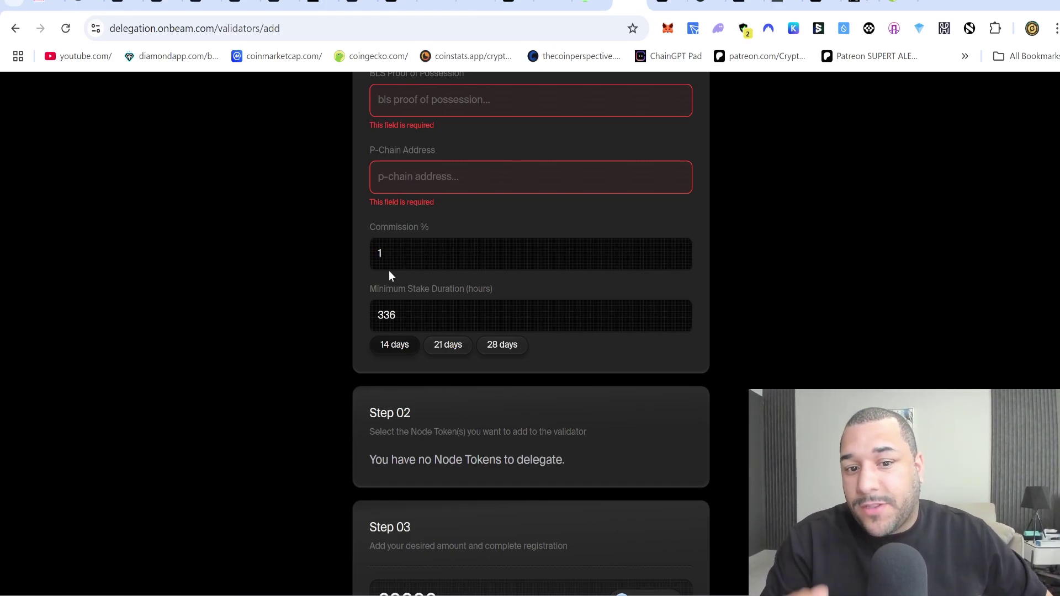
scroll(390, 274, down, 1)
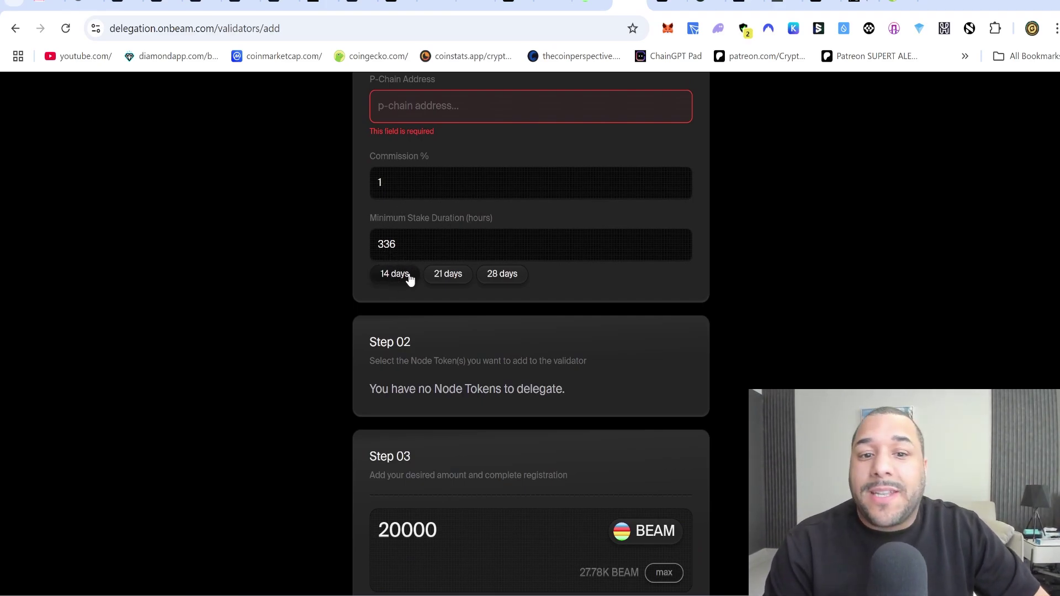
click(444, 275)
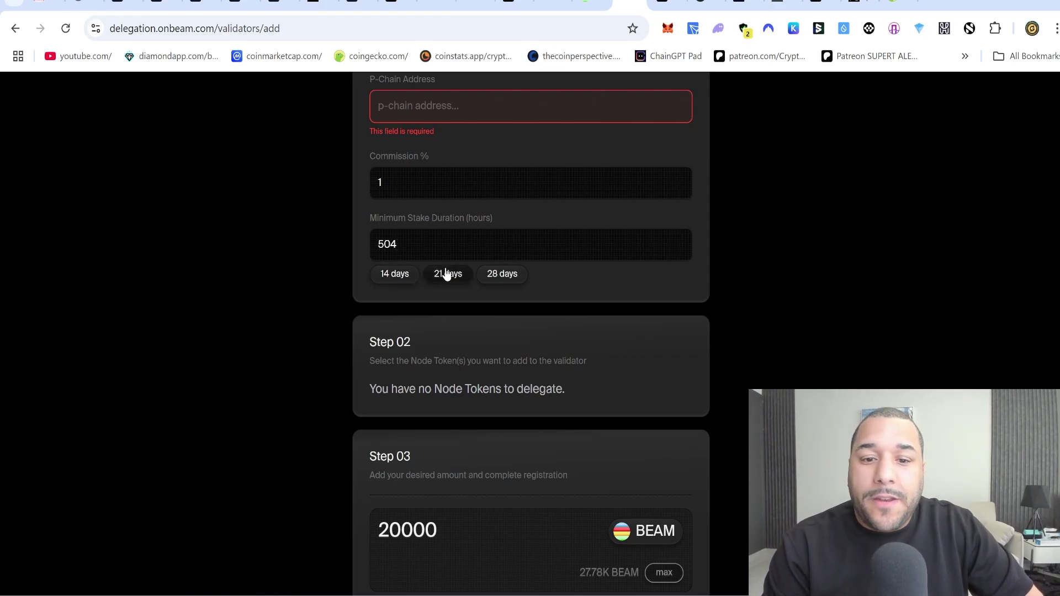
click(510, 283)
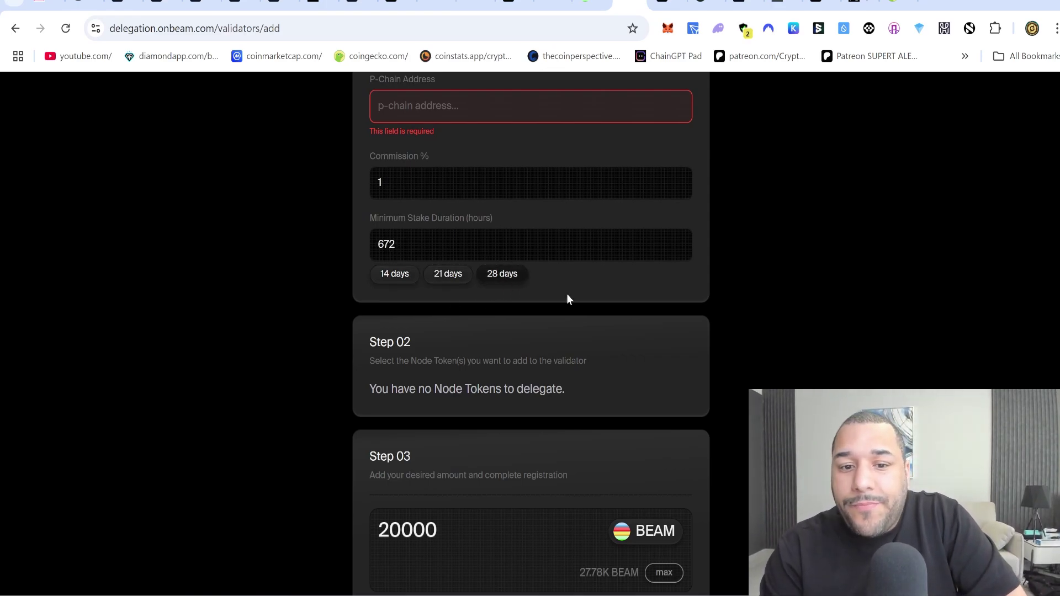
- Examine the BEAM amount in Step 03 of the registration form and recheck the orange_squid node in Easeflow
scroll(568, 295, down, 2)
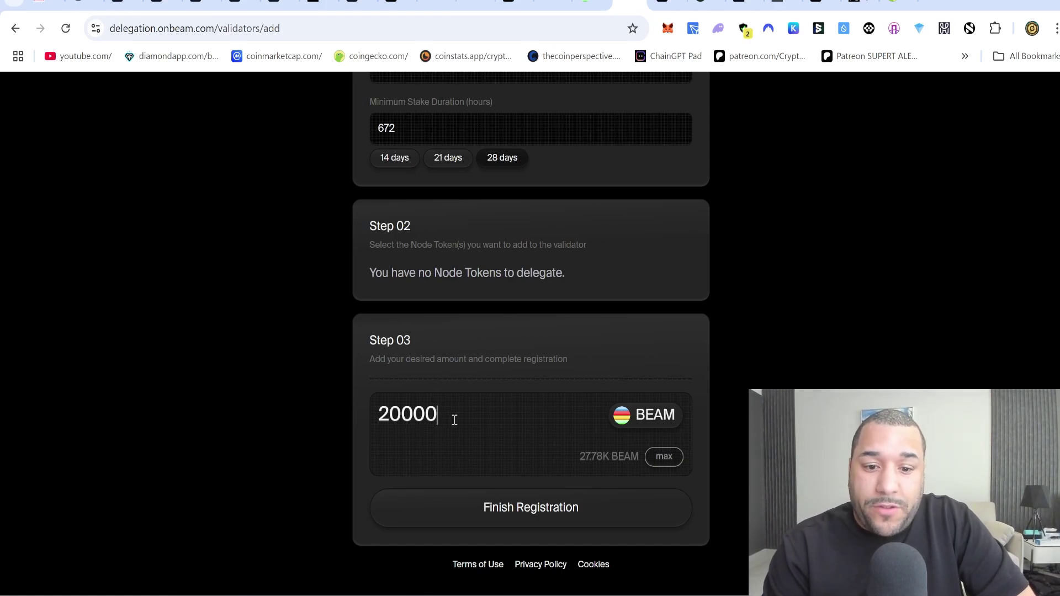
drag(454, 419, 366, 409)
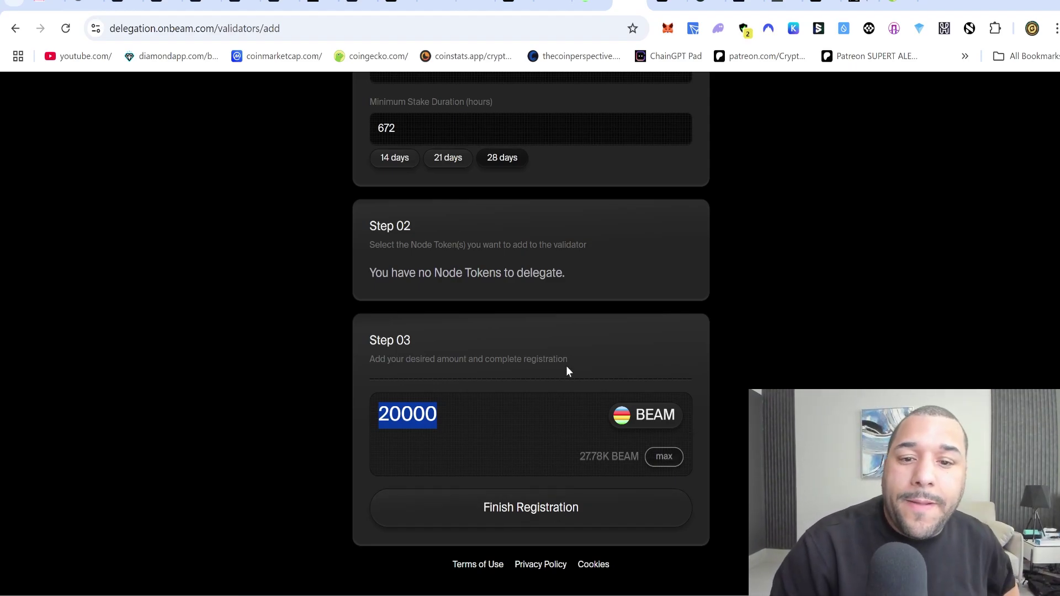
click(668, 6)
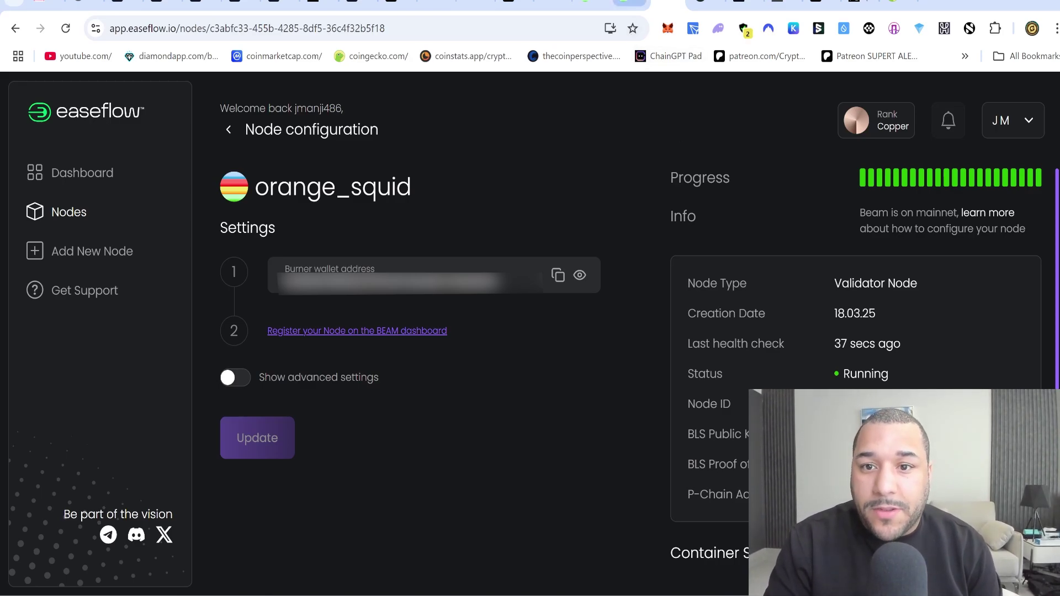
key(ctrl+shift+Tab)
- Leave the registration form for the Delegations overview, check the node token claim page, and open the My Validators list
scroll(594, 336, up, 10)
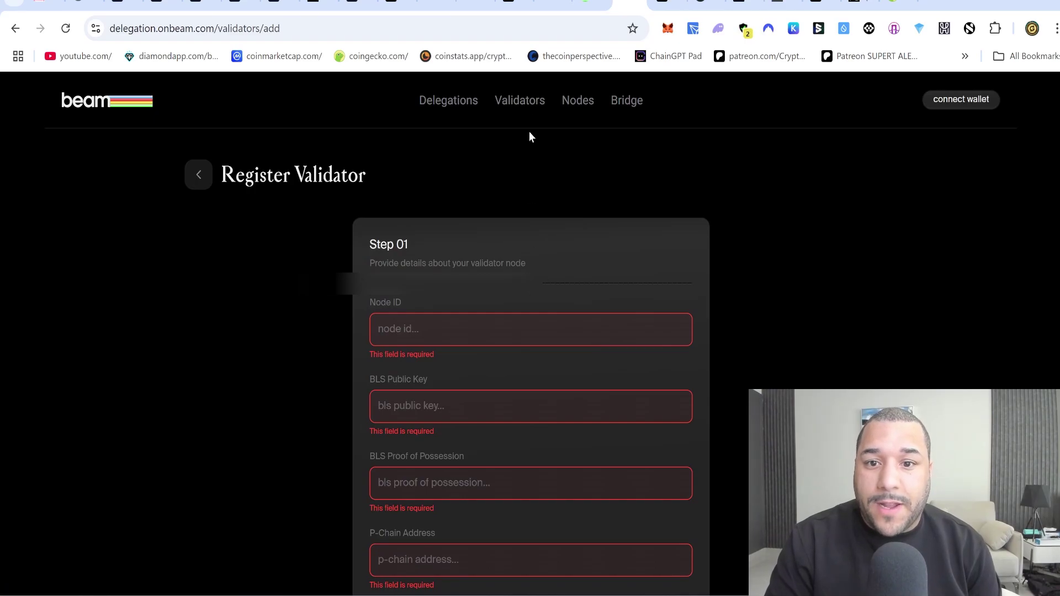
click(470, 104)
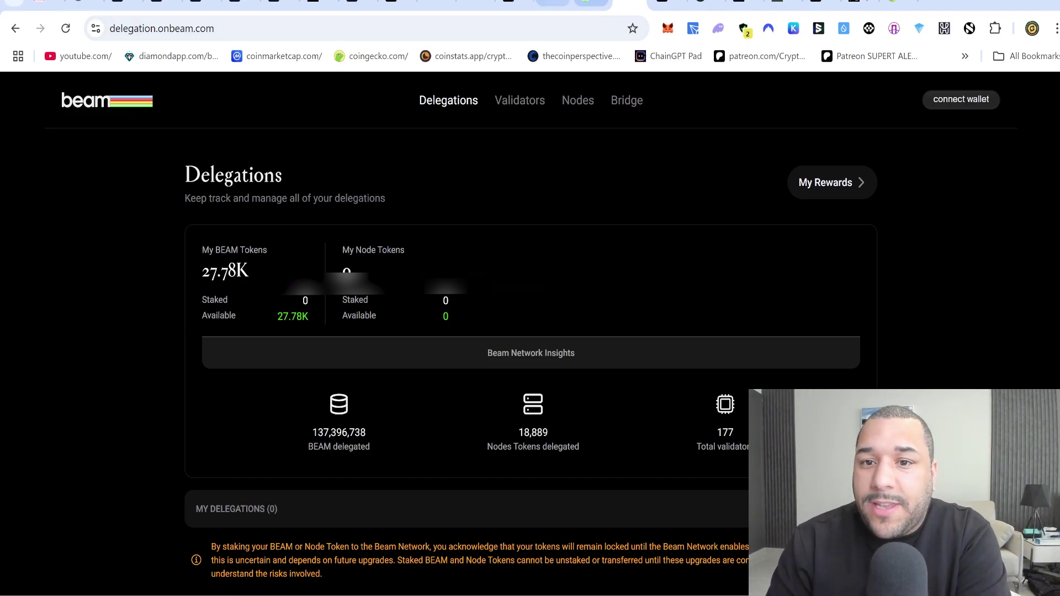
click(591, 4)
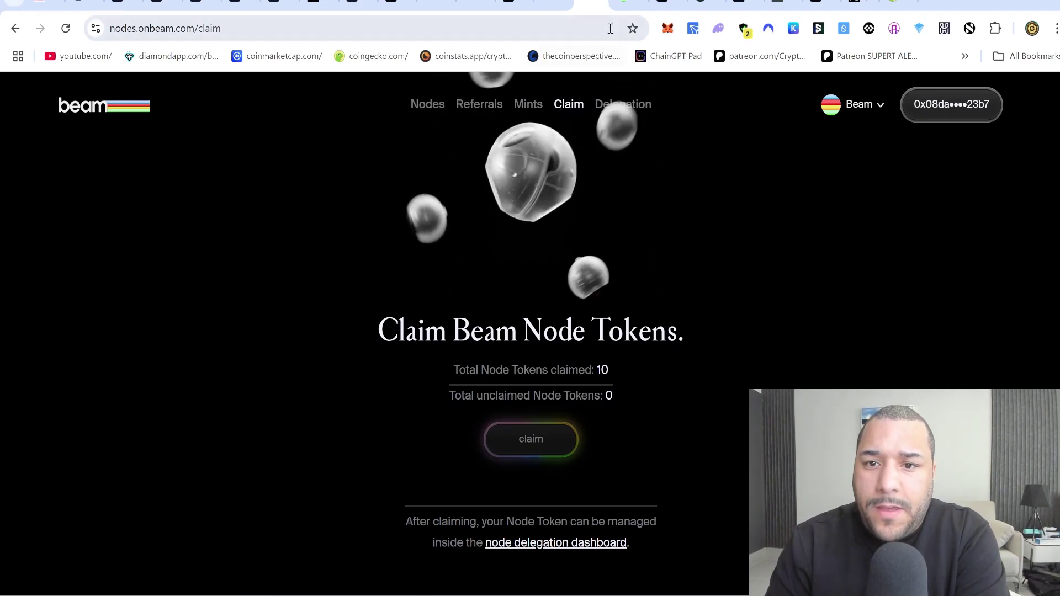
click(624, 11)
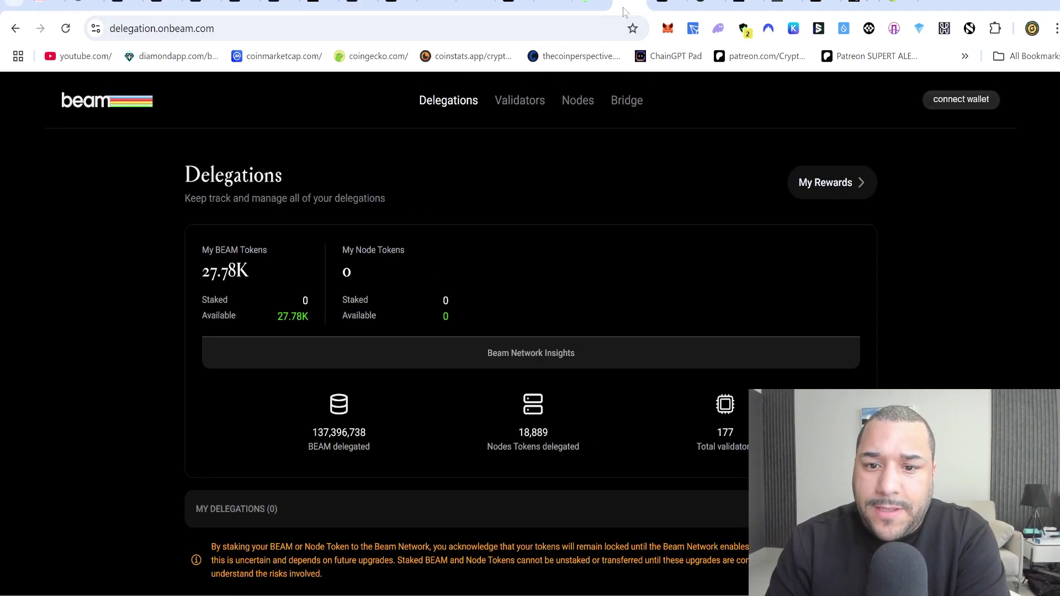
click(521, 102)
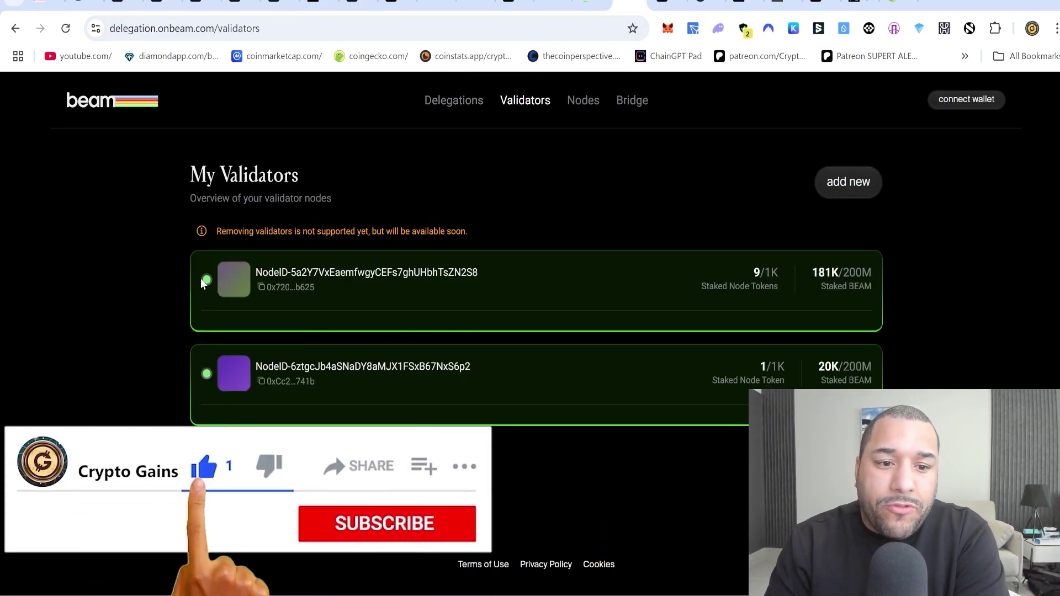